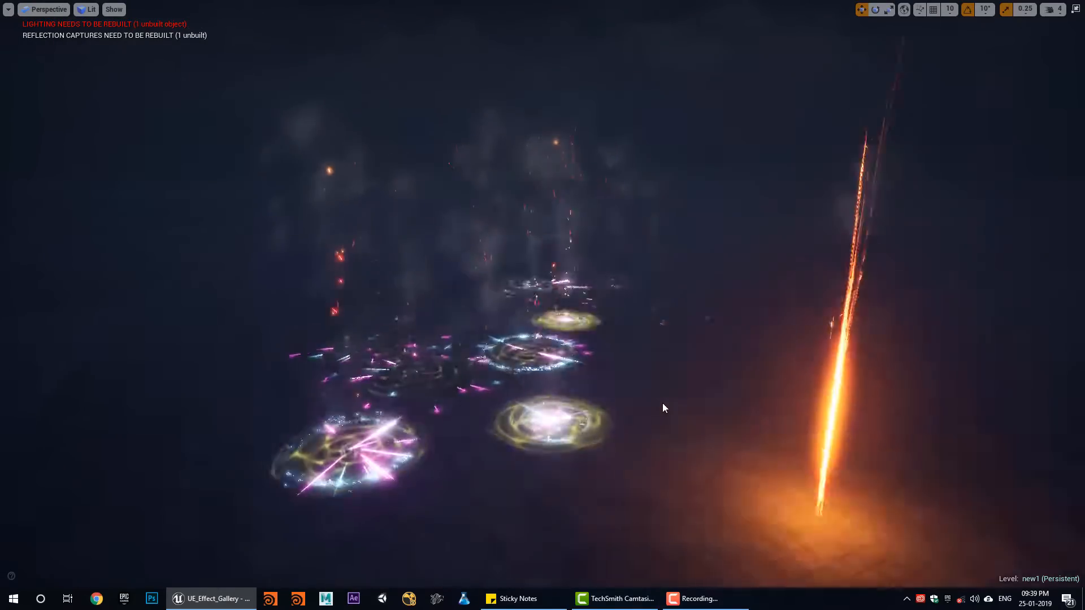
View the lightning effect in the new1 level, leave full-screen view and compare it with the p_lightning_hit particle system
{"action": "right_click_drag", "start_coordinate": [662, 402], "coordinate": [663, 503]}
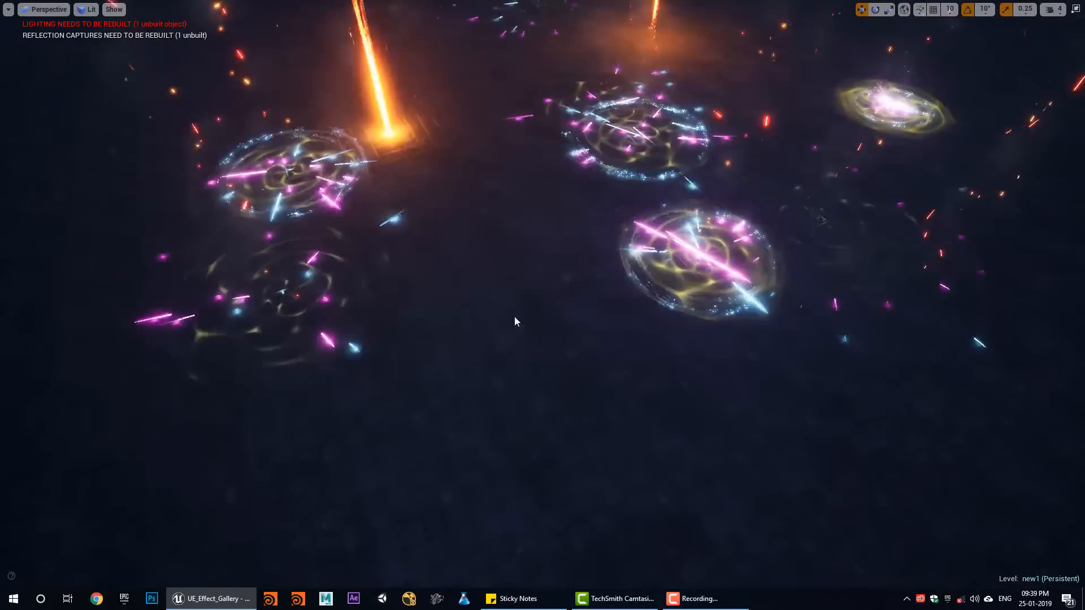
{"action": "right_click_drag", "start_coordinate": [514, 317], "coordinate": [514, 287]}
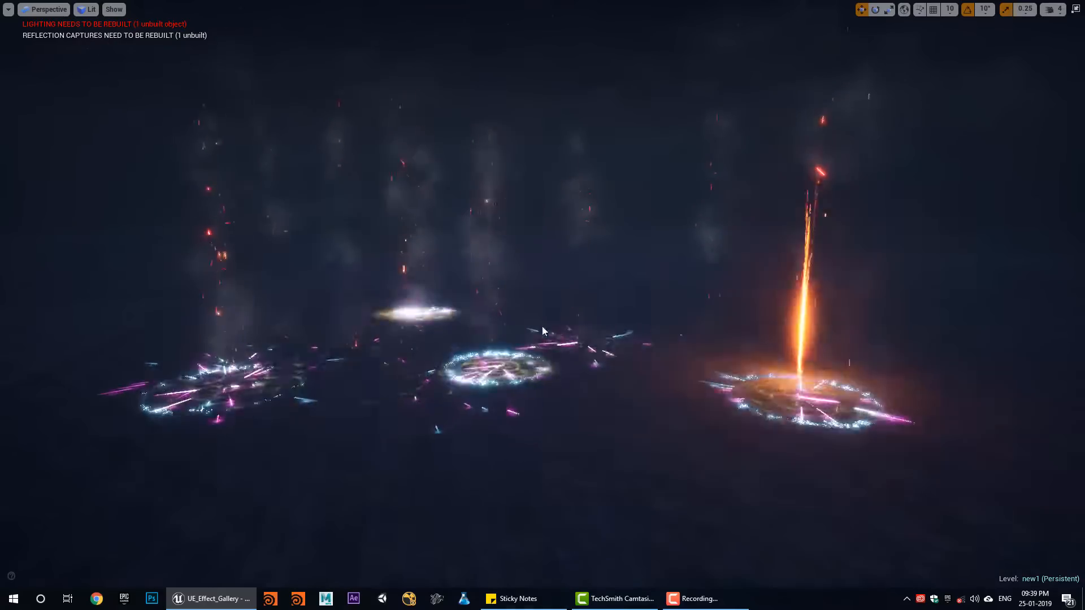
{"action": "right_click_drag", "start_coordinate": [653, 321], "coordinate": [648, 306]}
{"action": "key", "text": "F11"}
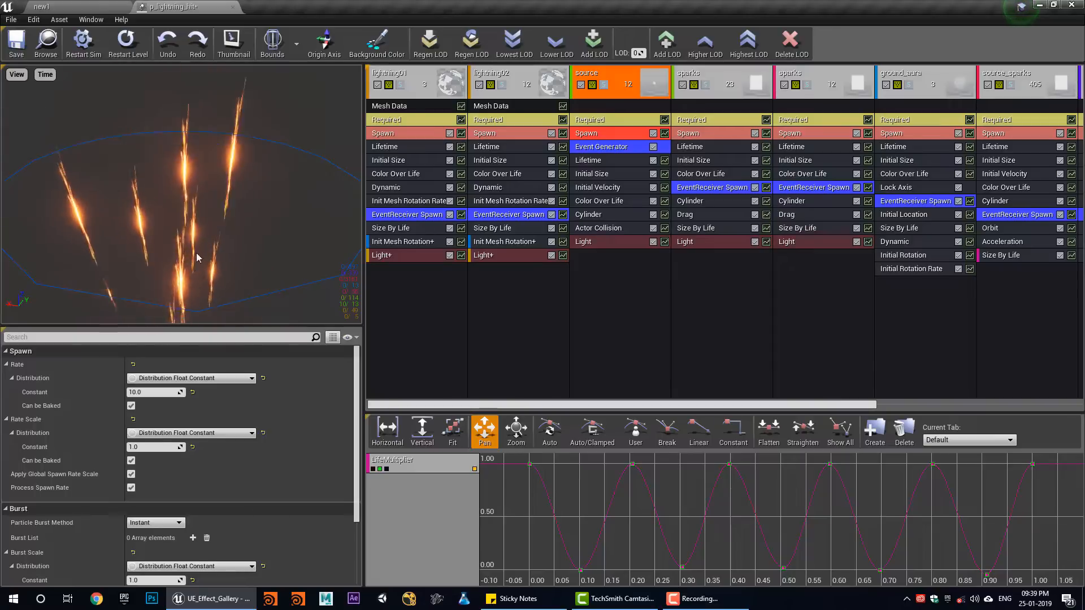
{"action": "left_click", "coordinate": [78, 8]}
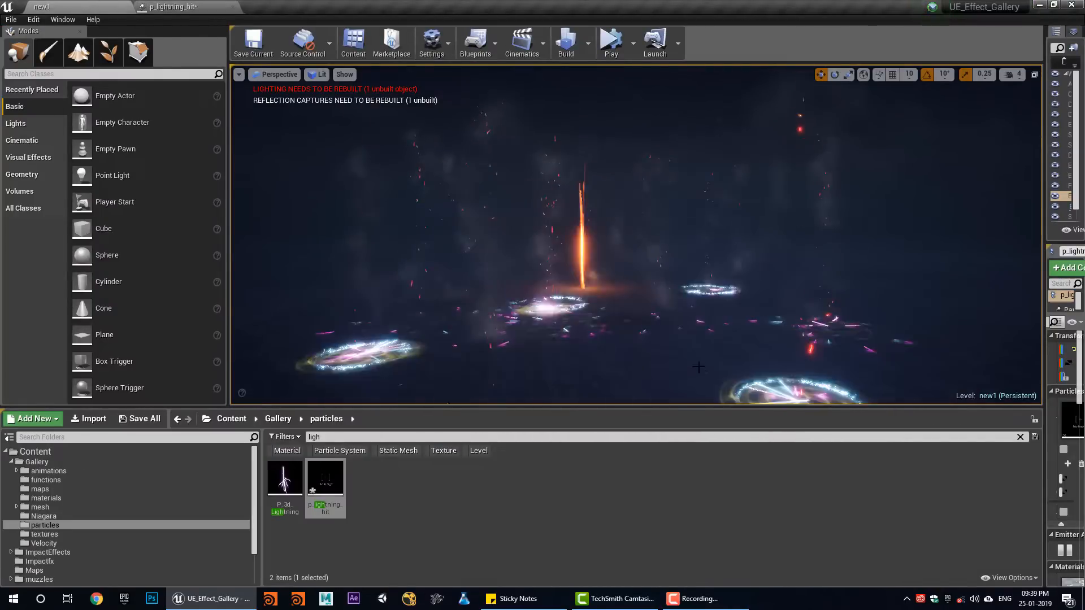
{"action": "left_click", "coordinate": [175, 7]}
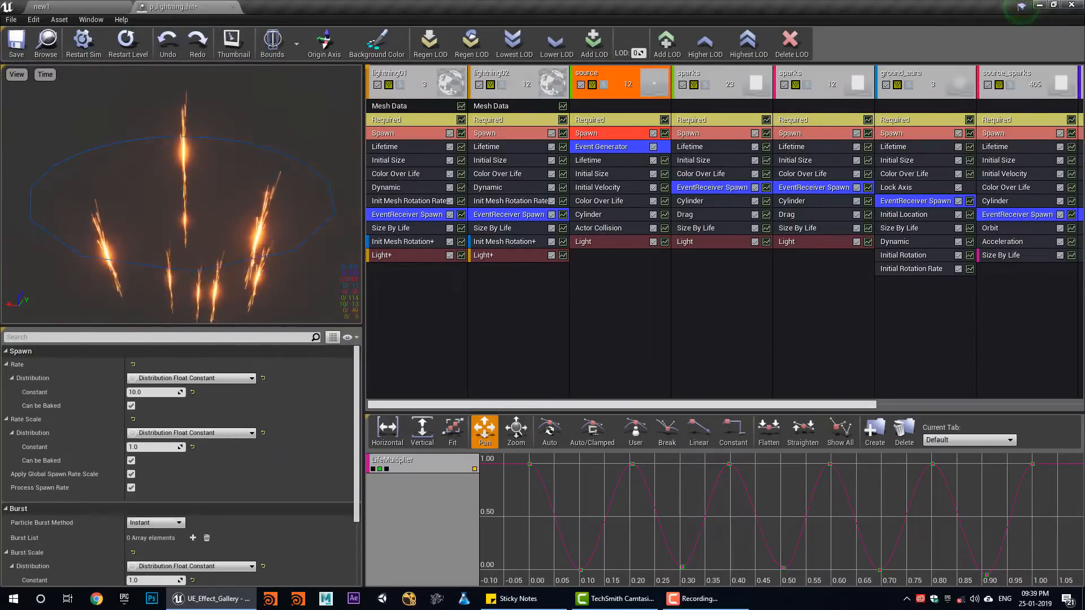
Try displaying the preview mesh geometry in the particle system preview
{"action": "left_click", "coordinate": [16, 74]}
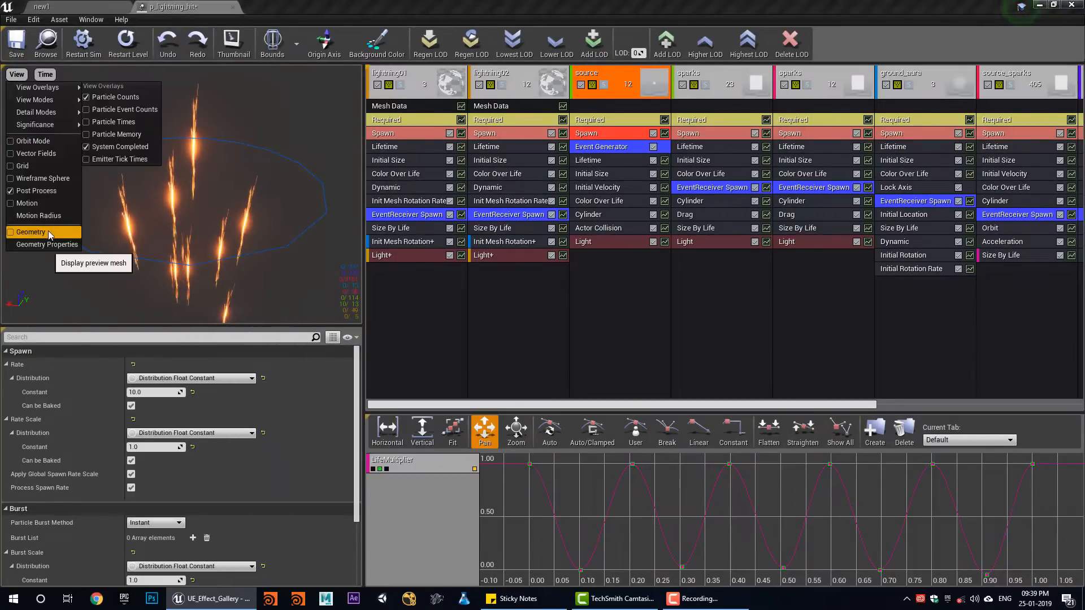
{"action": "left_click", "coordinate": [50, 234]}
{"action": "left_click_drag", "start_coordinate": [144, 239], "coordinate": [204, 227]}
{"action": "left_click", "coordinate": [15, 74]}
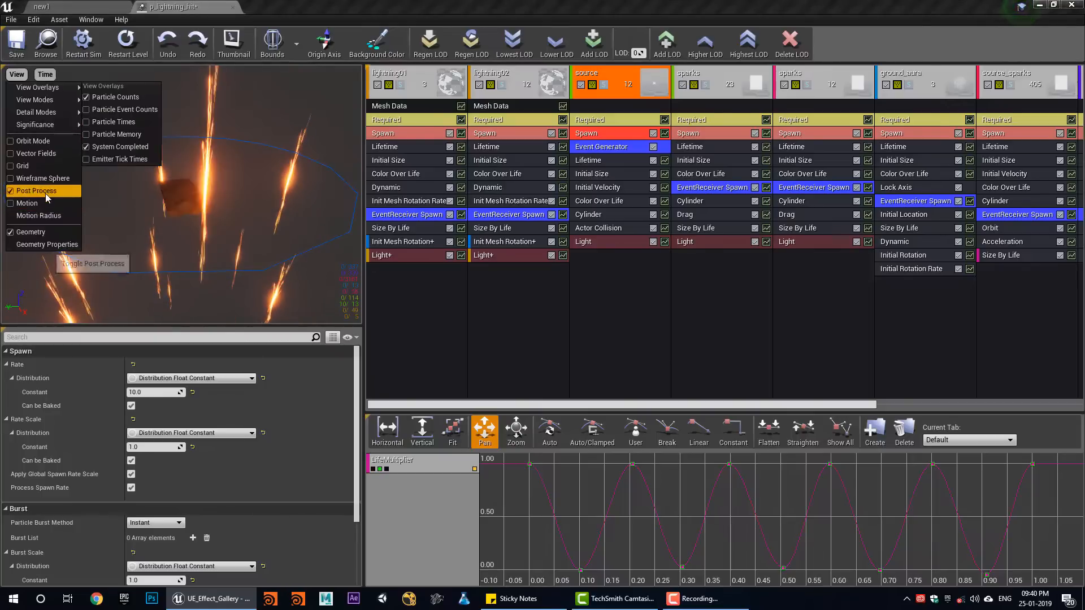
{"action": "left_click", "coordinate": [52, 232]}
Check the effect in the new1 level, and solo the source emitter in p_lightning_hit
{"action": "left_click", "coordinate": [41, 6]}
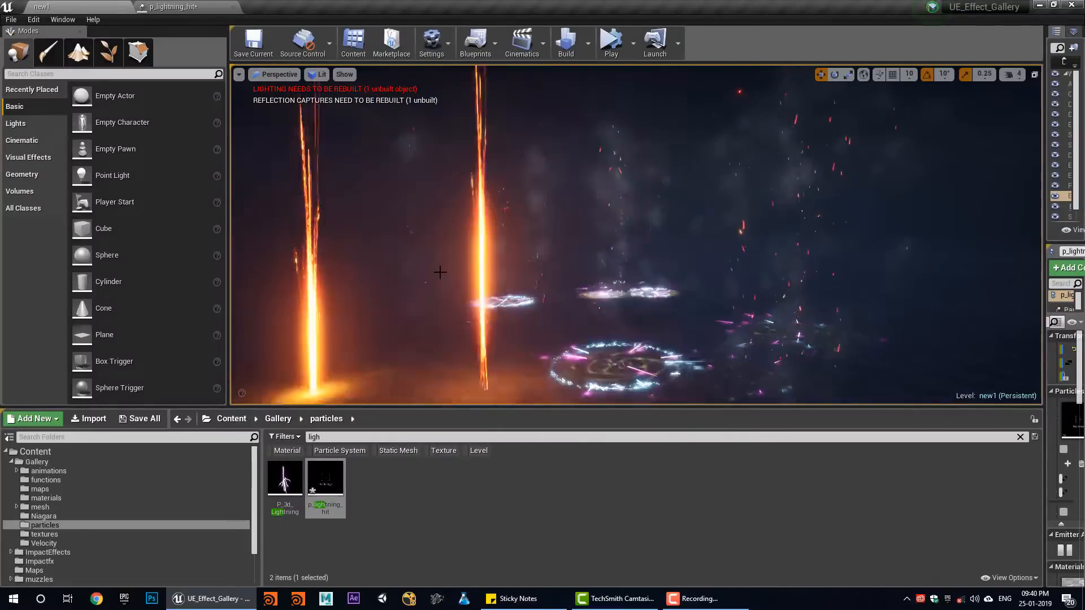
{"action": "left_click", "coordinate": [170, 6]}
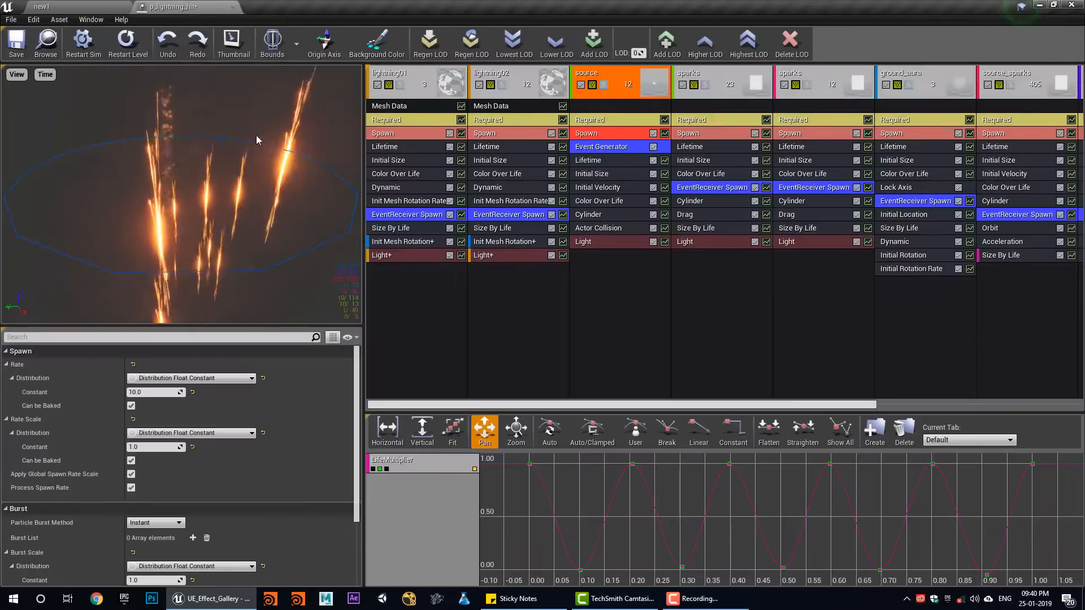
{"action": "left_click_drag", "start_coordinate": [226, 220], "coordinate": [245, 229]}
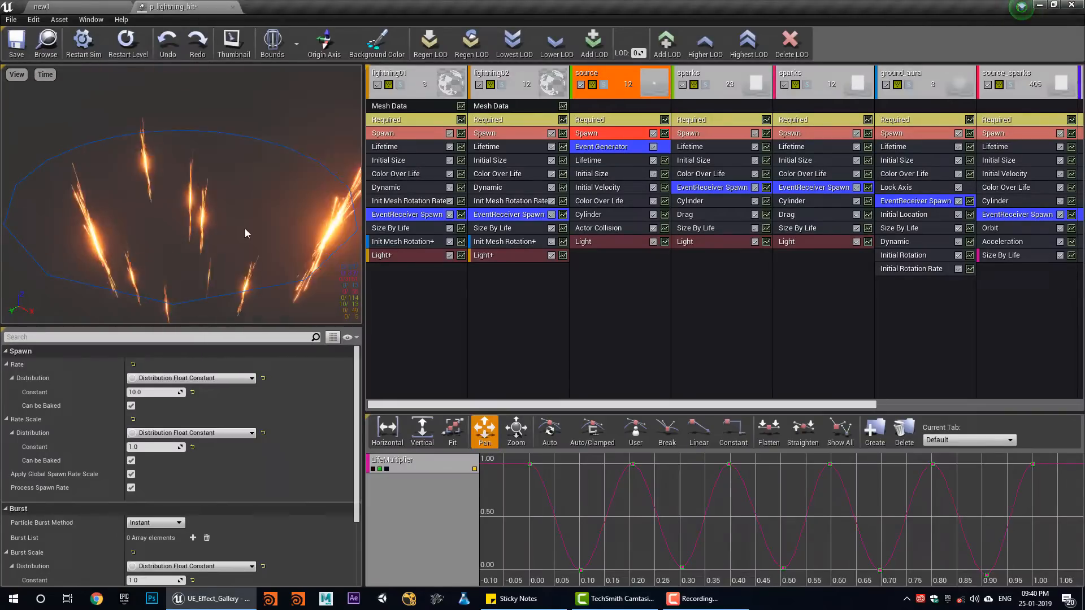
{"action": "left_click", "coordinate": [603, 84]}
{"action": "left_click_drag", "start_coordinate": [203, 210], "coordinate": [203, 195]}
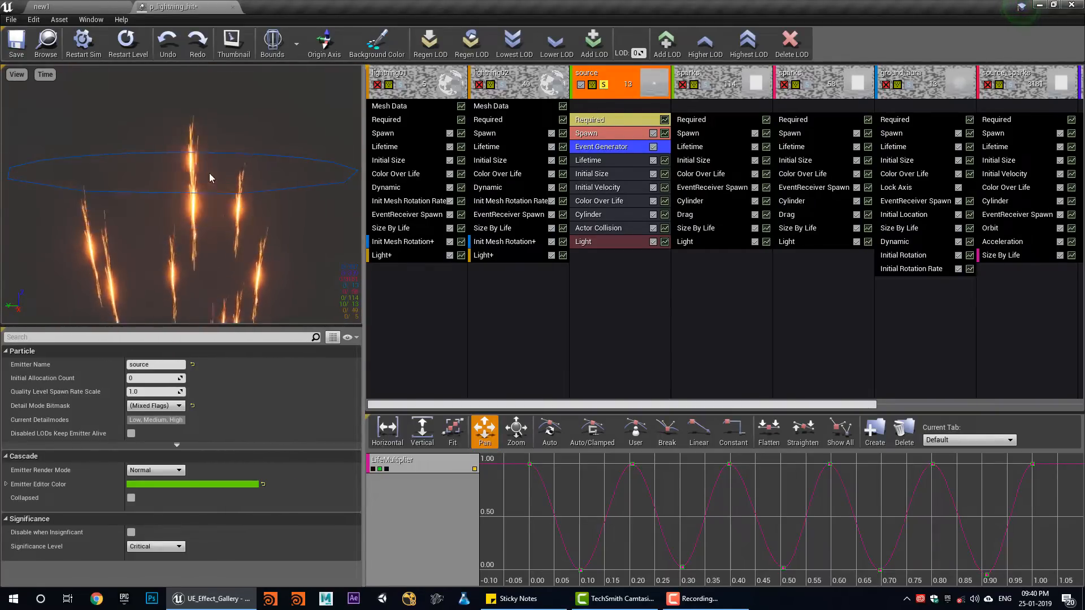
Examine the source emitter's Required module and the node graph of its M_Spark material
{"action": "left_click", "coordinate": [611, 120]}
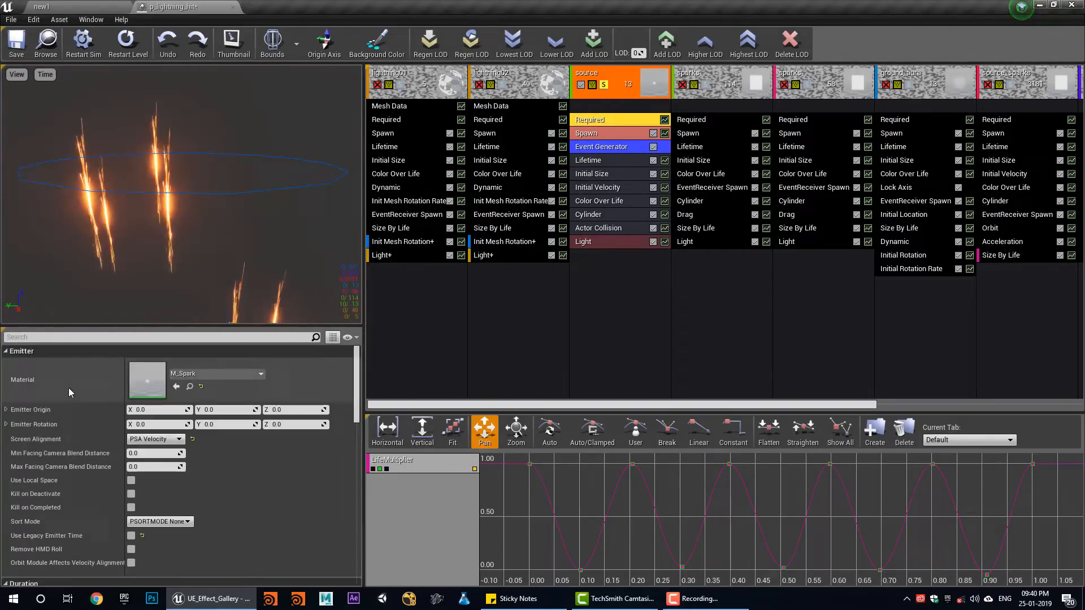
{"action": "double_click", "coordinate": [159, 377]}
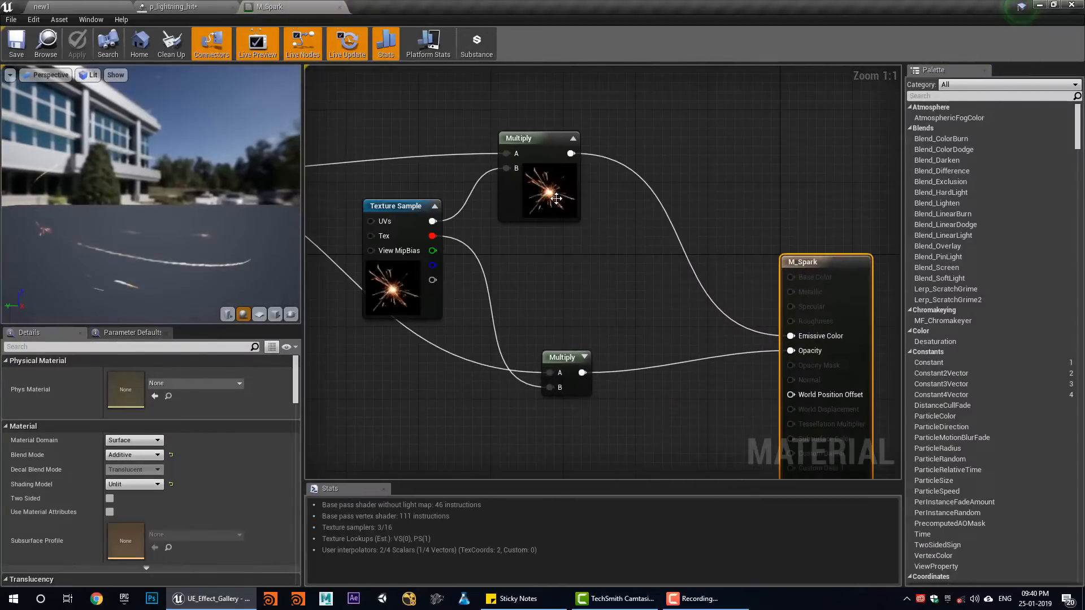
{"action": "left_click", "coordinate": [535, 160]}
{"action": "middle_click", "coordinate": [290, 4]}
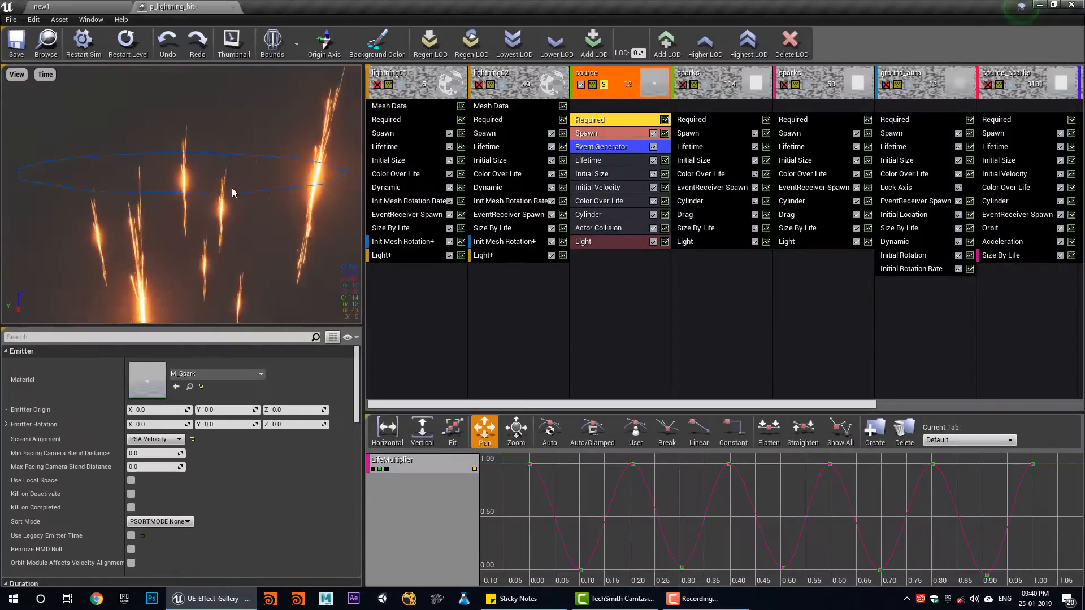
Examine the Cylinder, Initial Velocity, Actor Collision and Light modules of the source emitter
{"action": "left_click", "coordinate": [616, 214]}
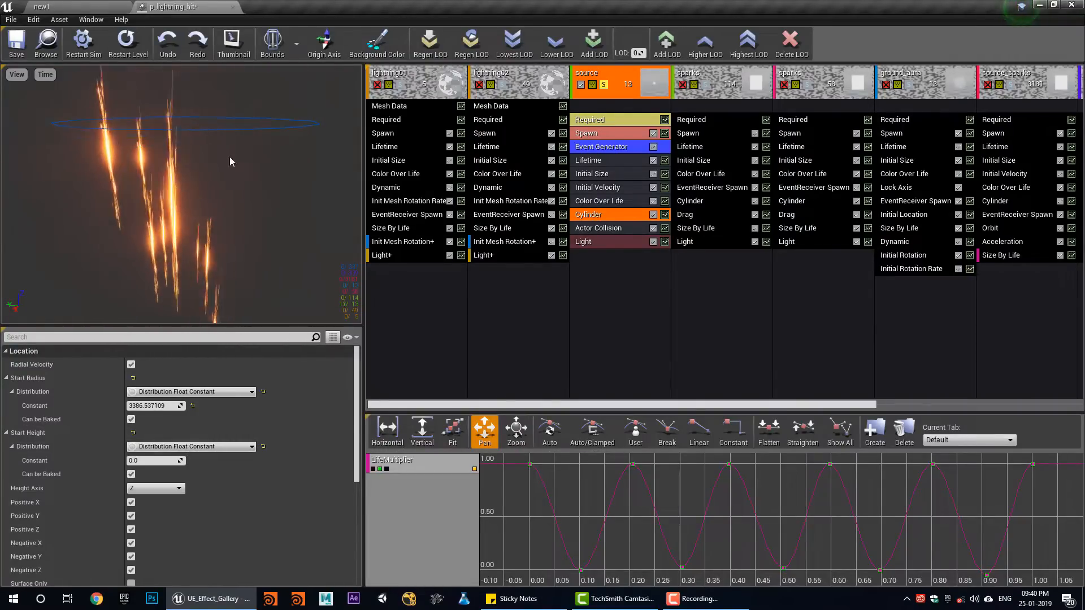
{"action": "left_click_drag", "start_coordinate": [229, 157], "coordinate": [230, 154]}
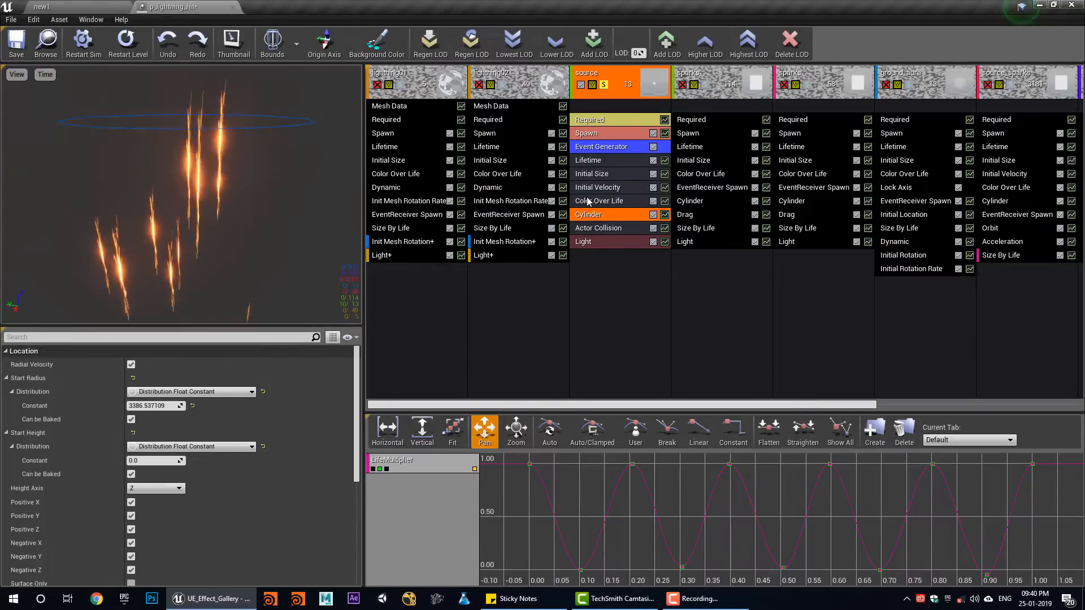
{"action": "left_click", "coordinate": [598, 187]}
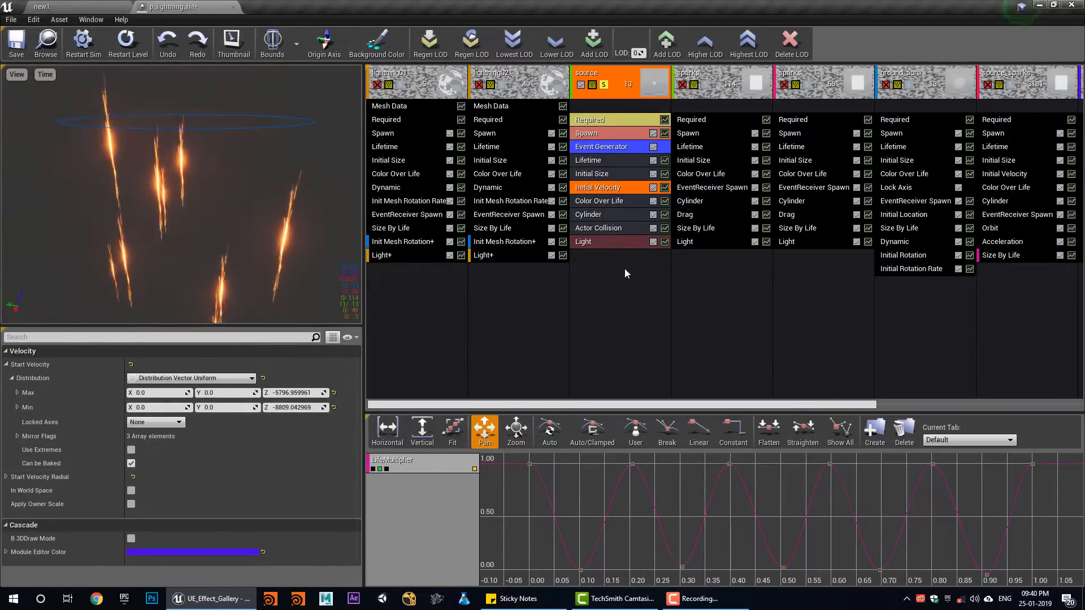
{"action": "left_click_drag", "start_coordinate": [226, 187], "coordinate": [284, 254]}
{"action": "left_click", "coordinate": [592, 228]}
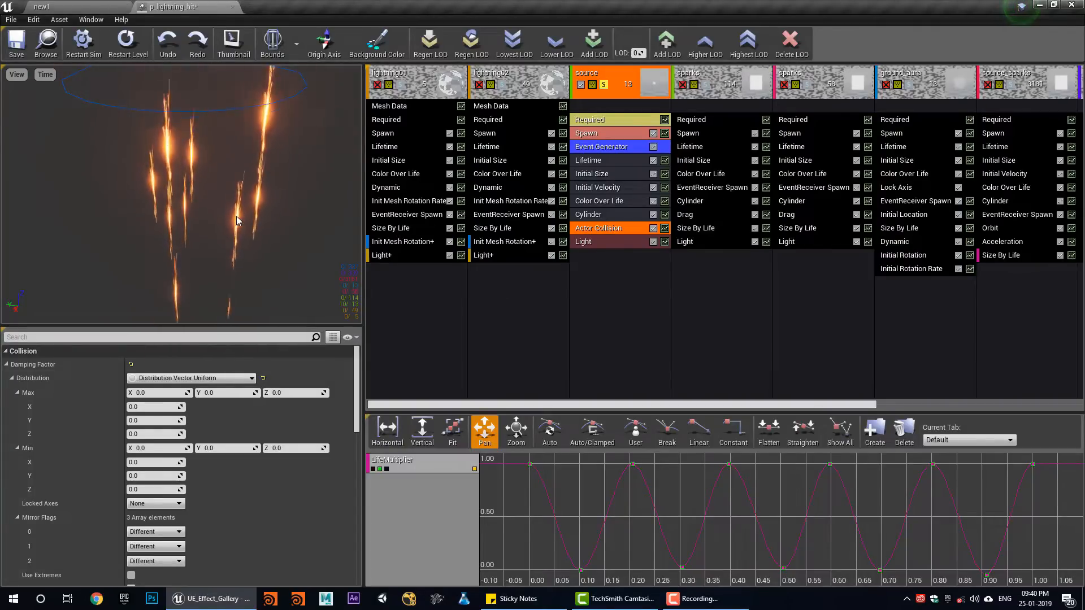
{"action": "left_click", "coordinate": [605, 243]}
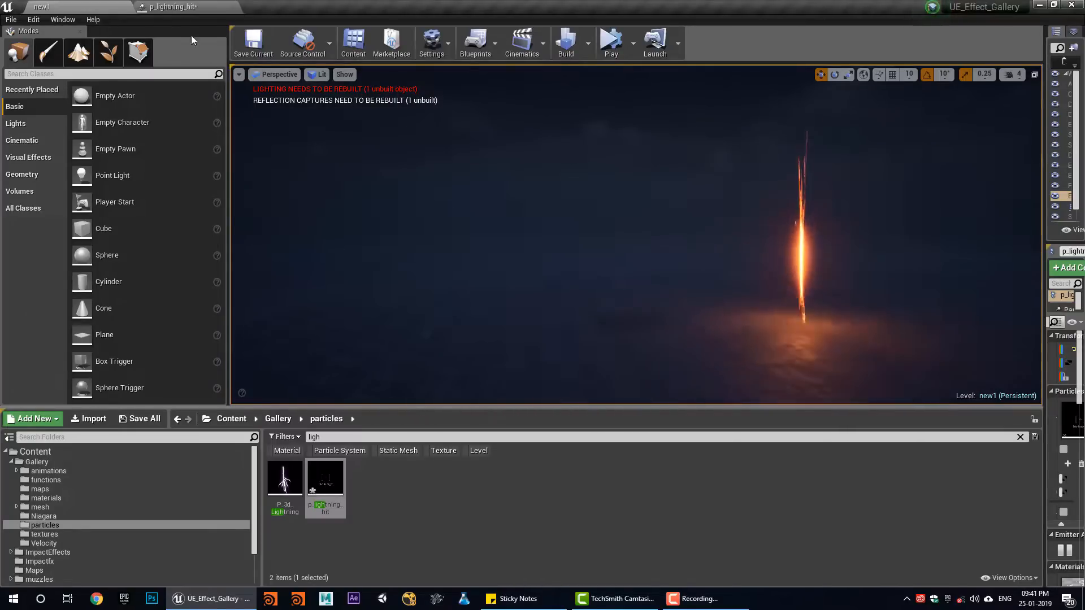
{"action": "left_click", "coordinate": [167, 7]}
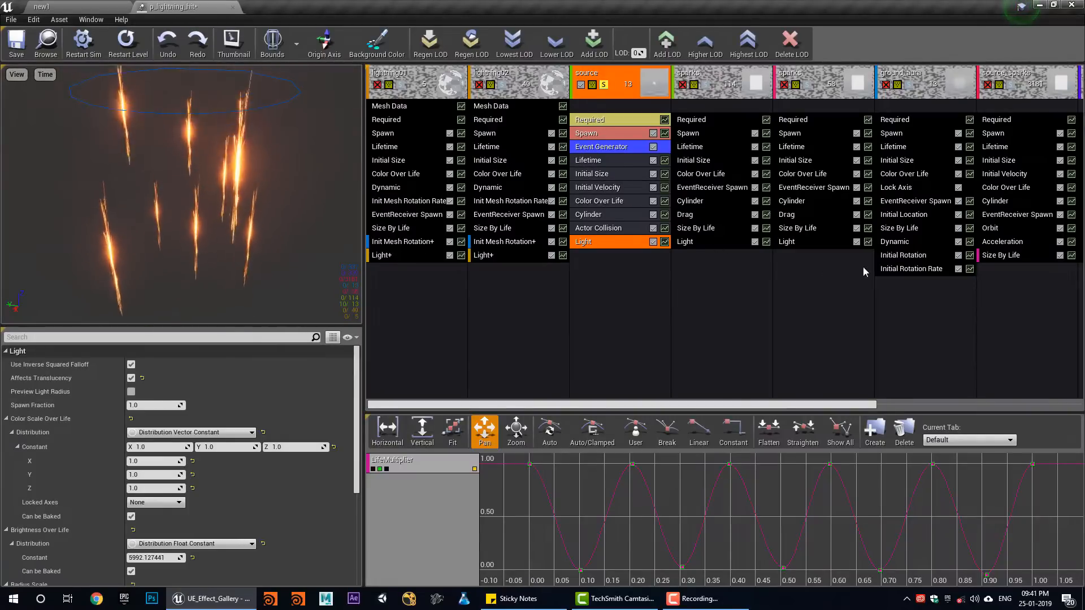
Solo the lightning01 emitter alongside the source emitter and check the strikes in the new1 level
{"action": "left_click_drag", "start_coordinate": [837, 405], "coordinate": [669, 407]}
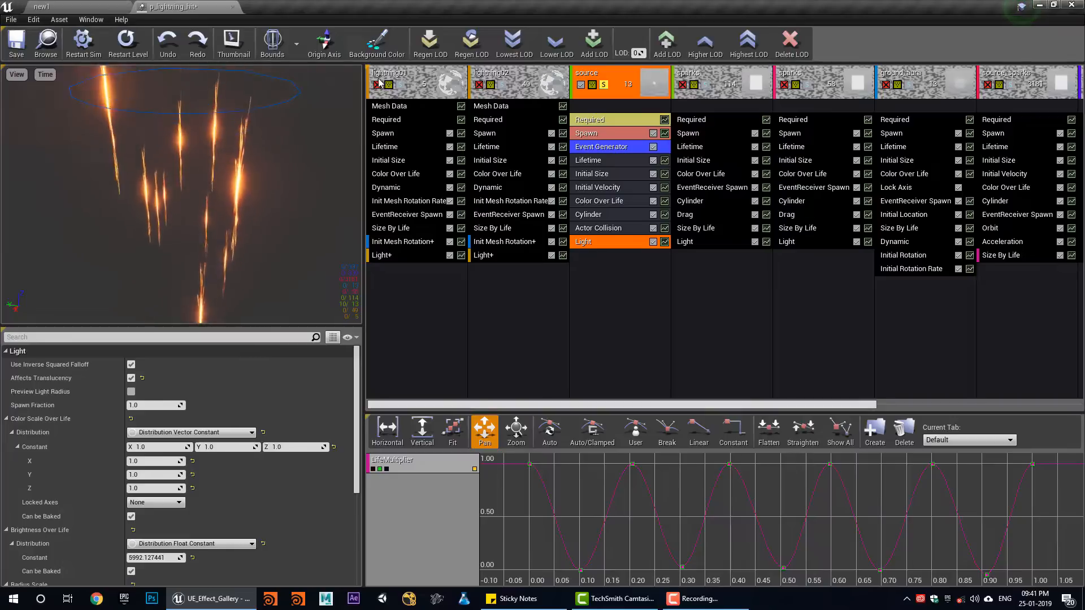
{"action": "left_click", "coordinate": [377, 84]}
{"action": "left_click", "coordinate": [594, 330]}
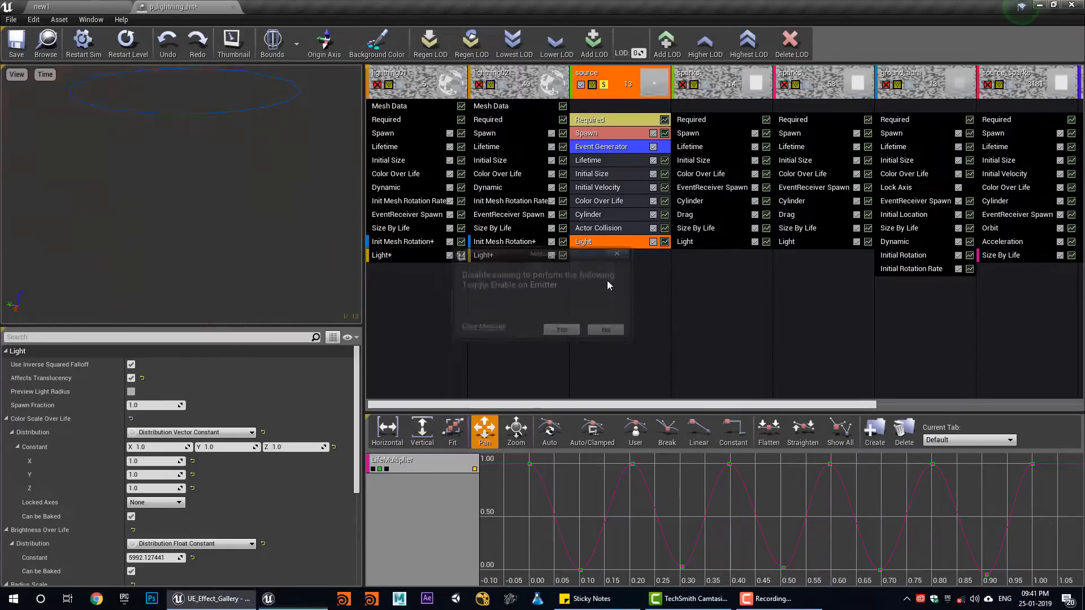
{"action": "left_click", "coordinate": [403, 92]}
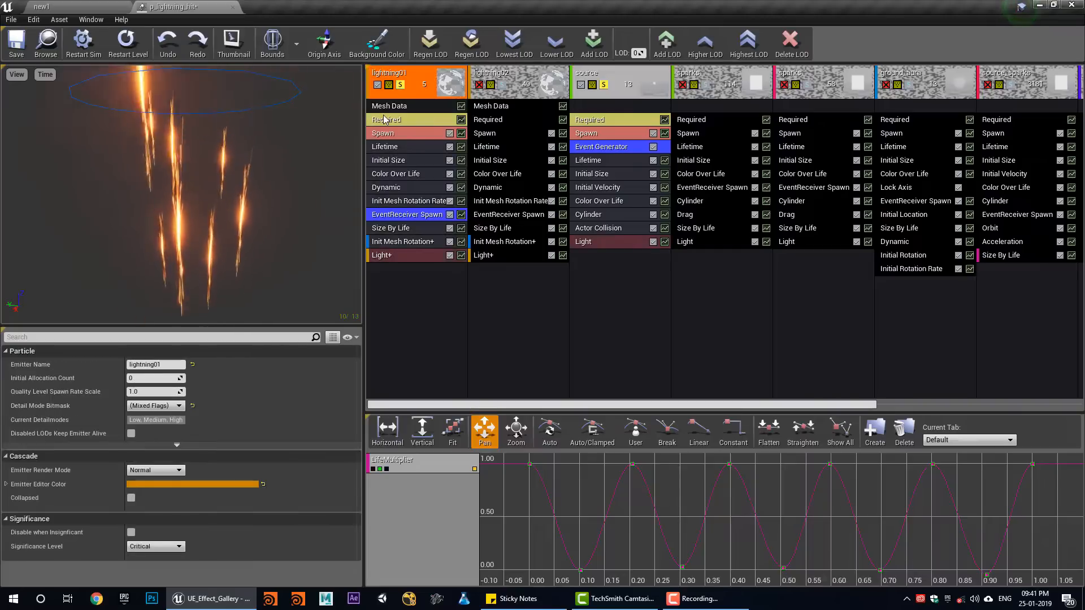
{"action": "left_click", "coordinate": [63, 8]}
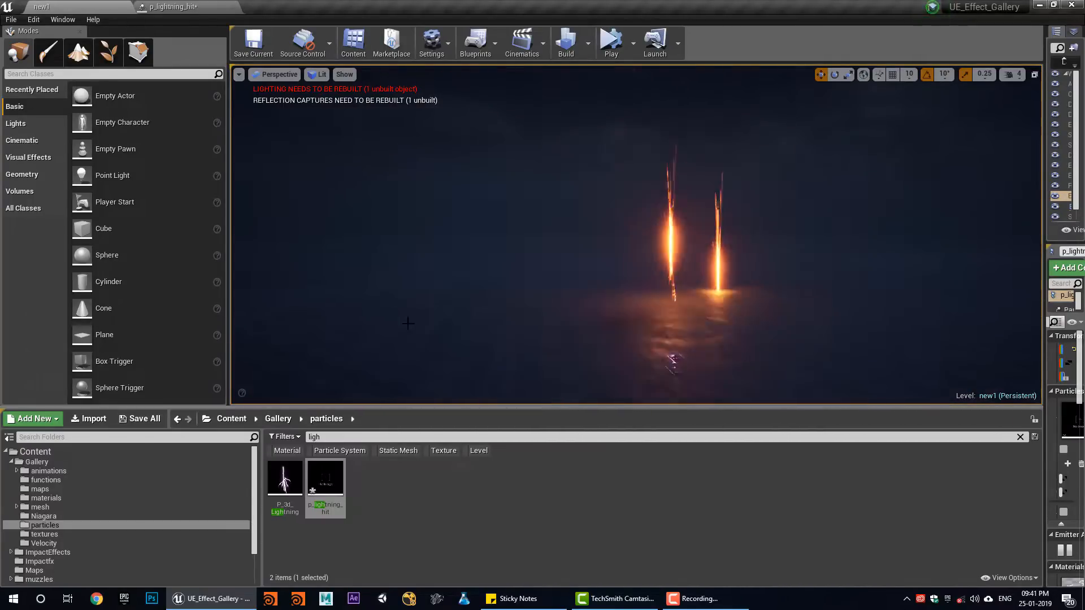
{"action": "left_click", "coordinate": [194, 6]}
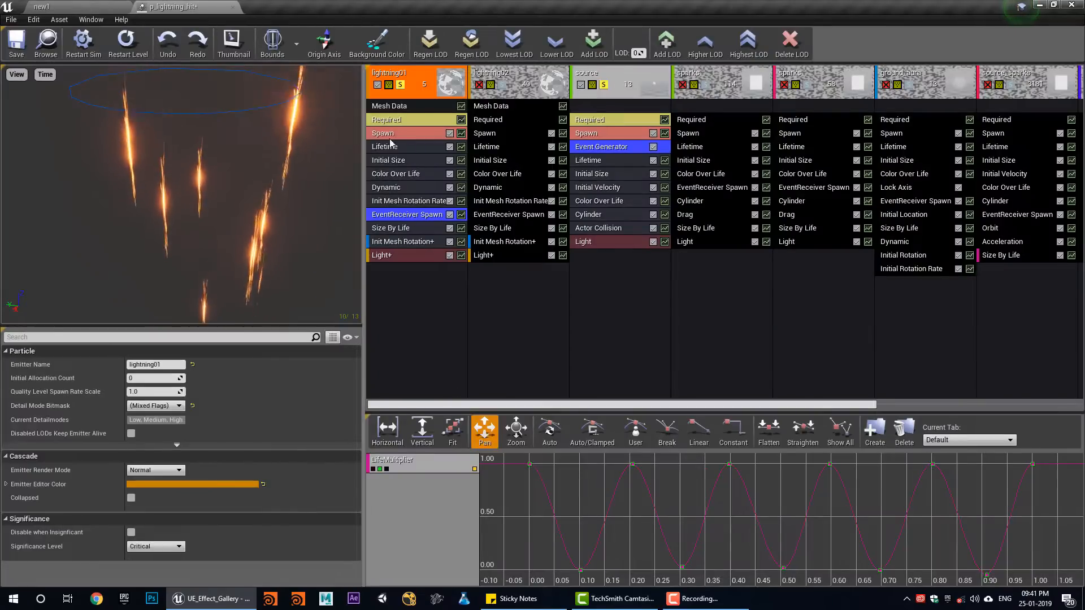
{"action": "left_click", "coordinate": [41, 6]}
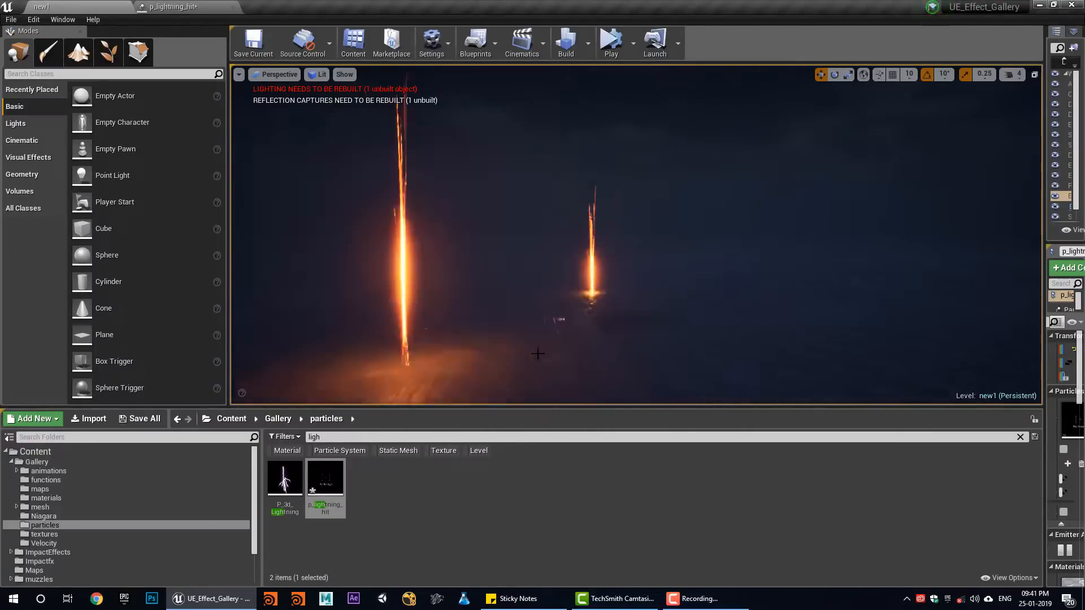
{"action": "left_click", "coordinate": [179, 6]}
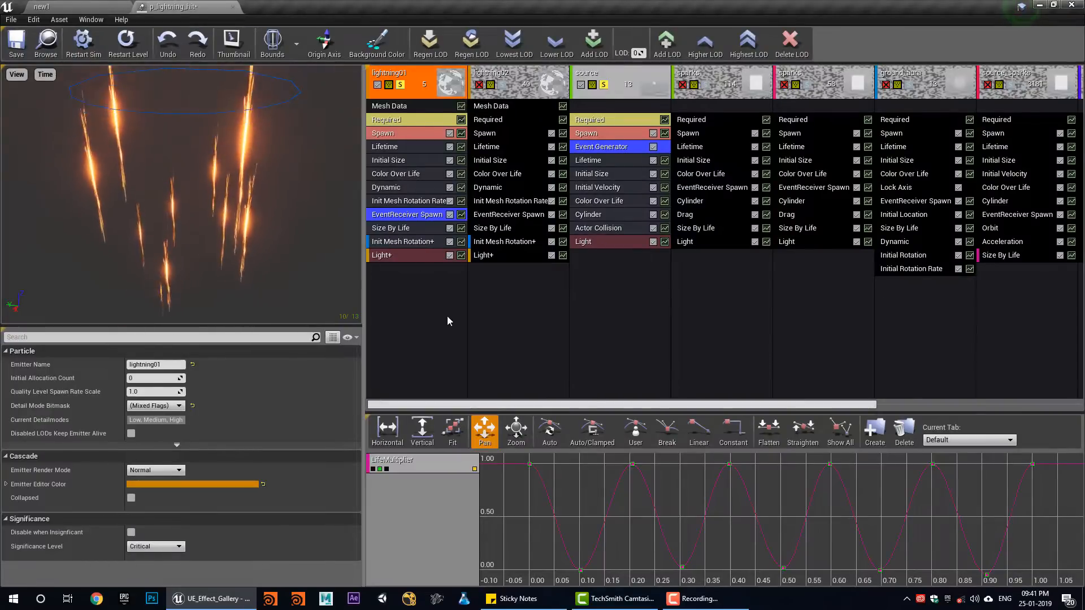
Compare the source emitter's Event Generator with the event type and name in lightning01's EventReceiver Spawn module
{"action": "left_click", "coordinate": [598, 148]}
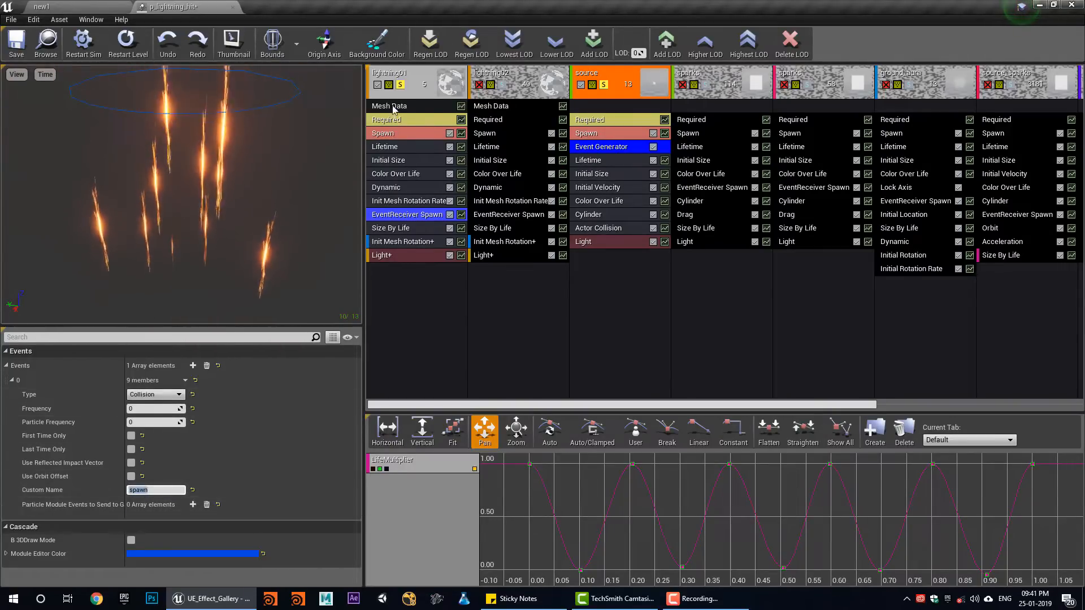
{"action": "left_click", "coordinate": [426, 90]}
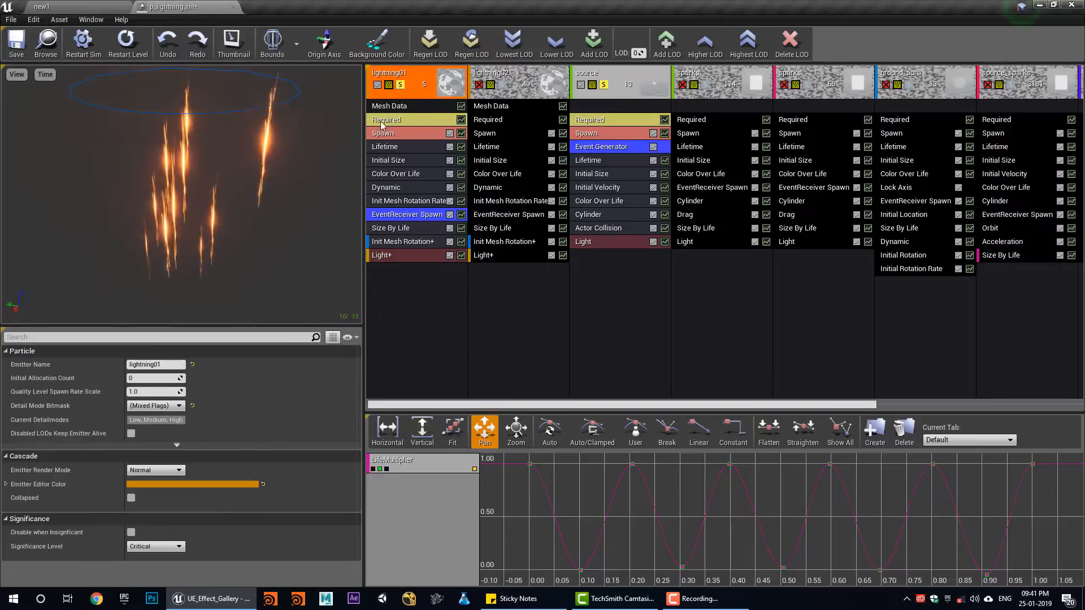
{"action": "left_click", "coordinate": [409, 215]}
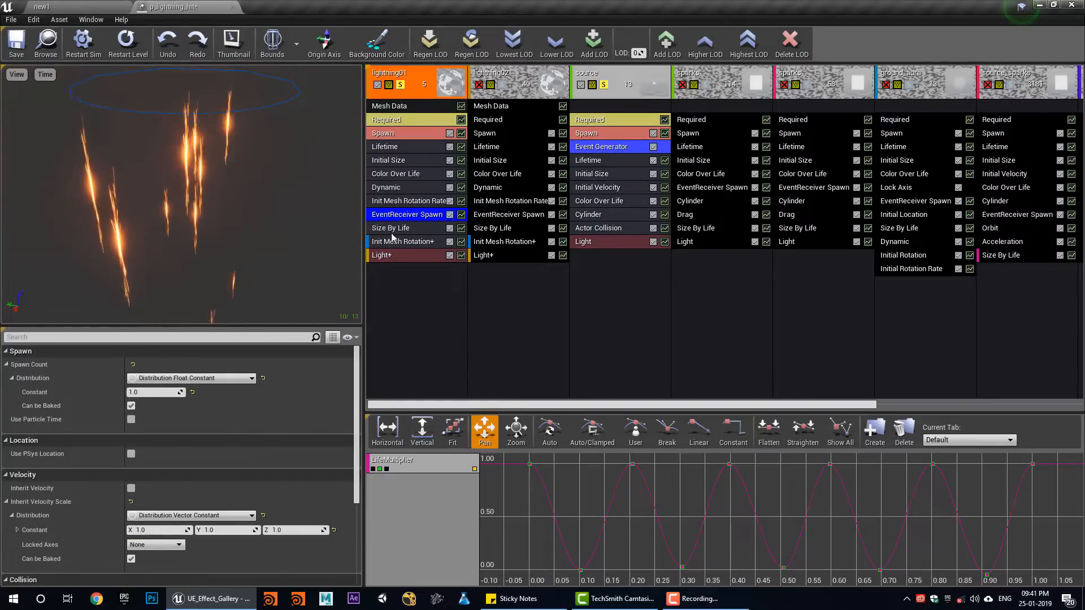
{"action": "scroll", "coordinate": [185, 511], "scroll_direction": "down", "scroll_amount": 5}
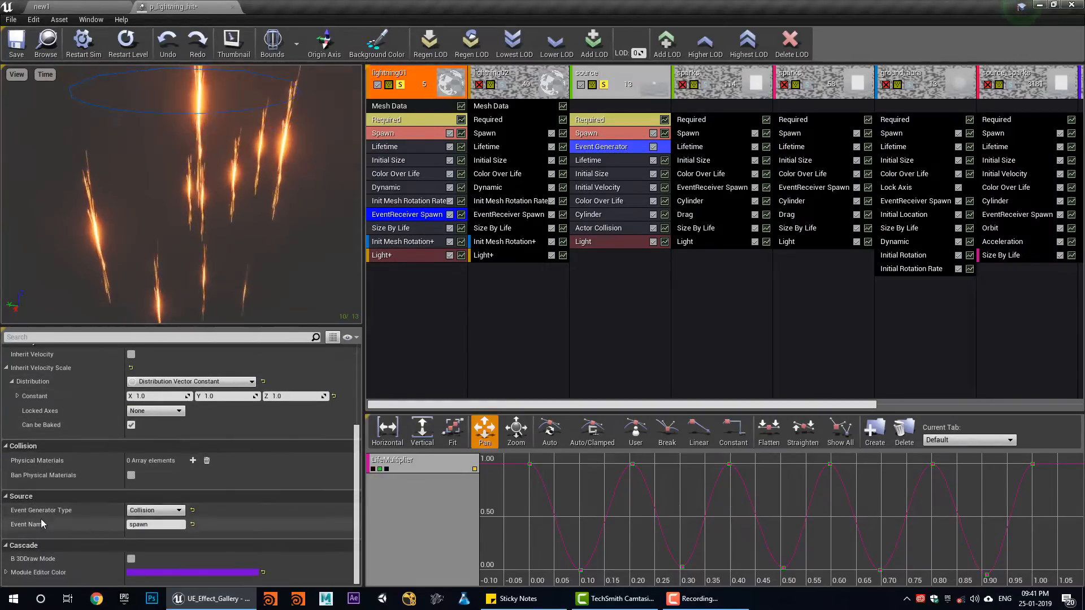
{"action": "left_click", "coordinate": [169, 526]}
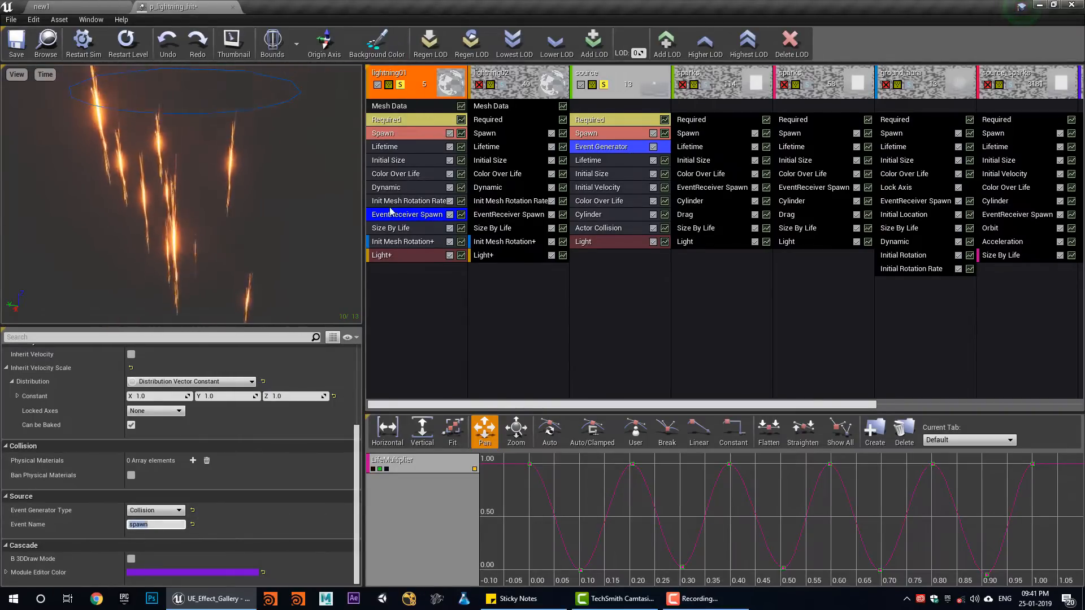
Solo the lightning02 emitter as well and open its EventReceiver Spawn module
{"action": "left_click", "coordinate": [109, 6]}
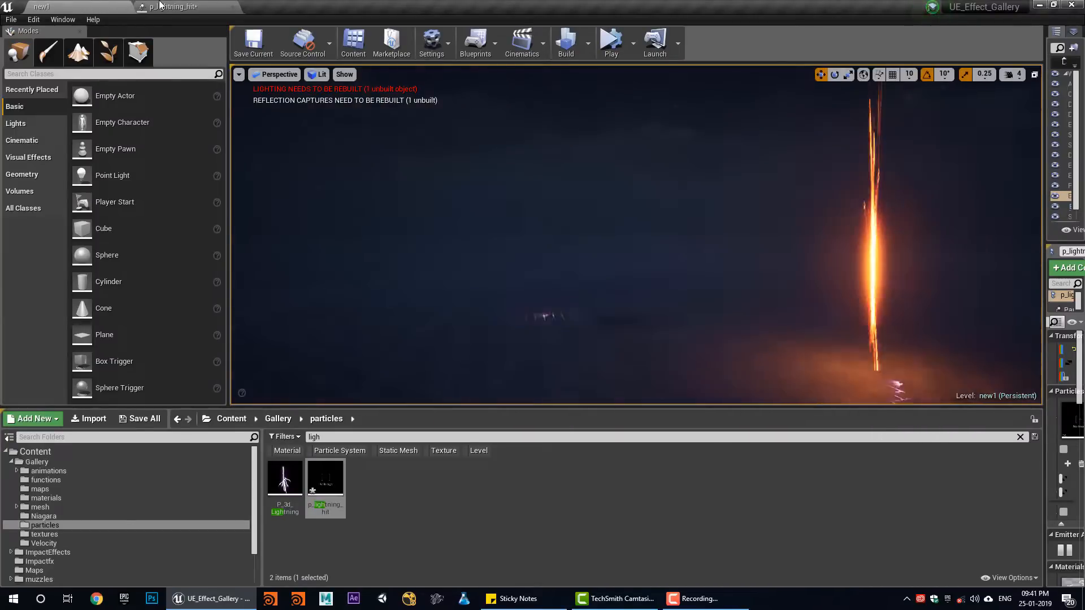
{"action": "left_click", "coordinate": [176, 6]}
{"action": "left_click", "coordinate": [508, 87]}
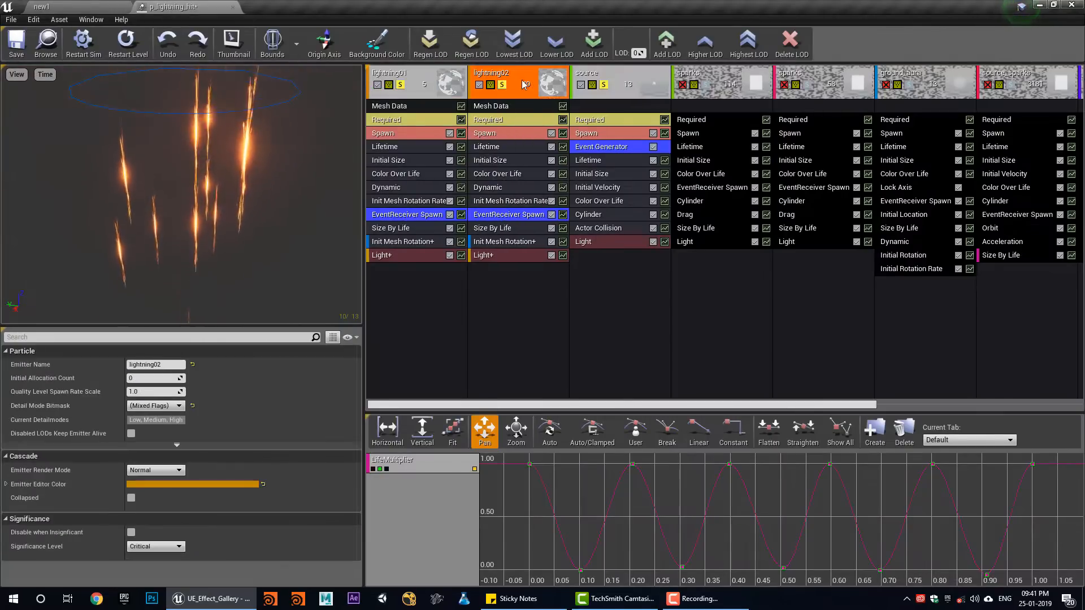
{"action": "left_click", "coordinate": [524, 218]}
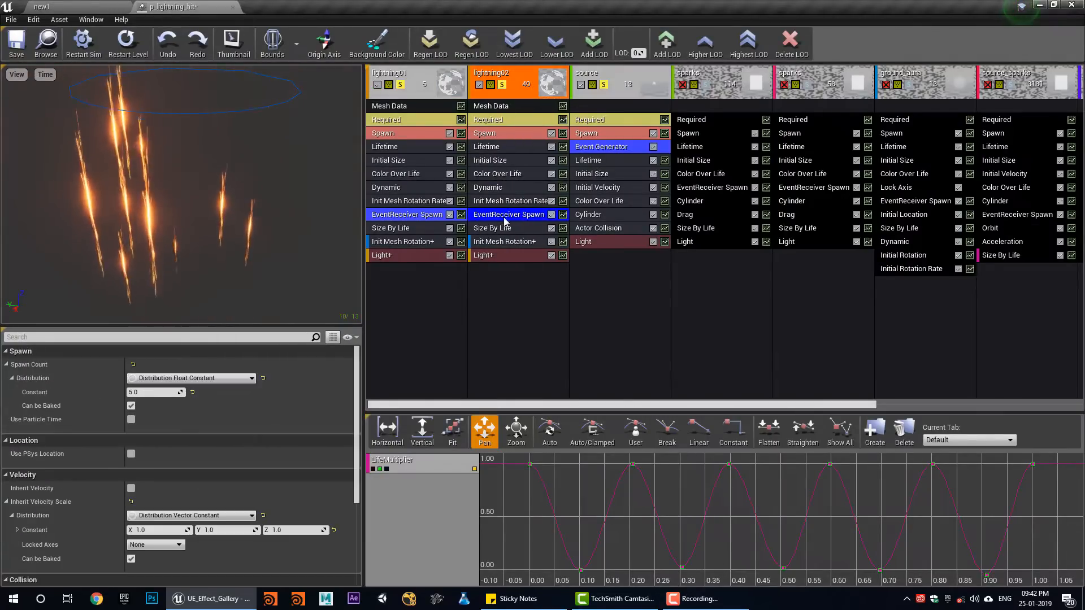
Check the lightning02 effect in the new1 level and examine the lightning02 static mesh assigned in its Mesh Data
{"action": "left_click", "coordinate": [125, 4]}
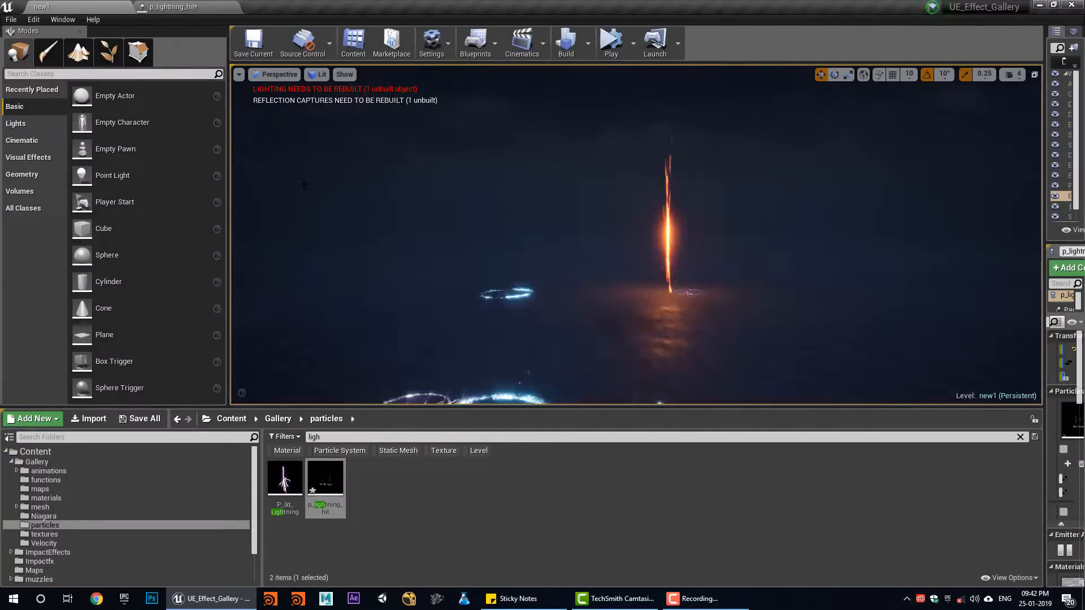
{"action": "left_click", "coordinate": [195, 5]}
{"action": "left_click", "coordinate": [503, 106]}
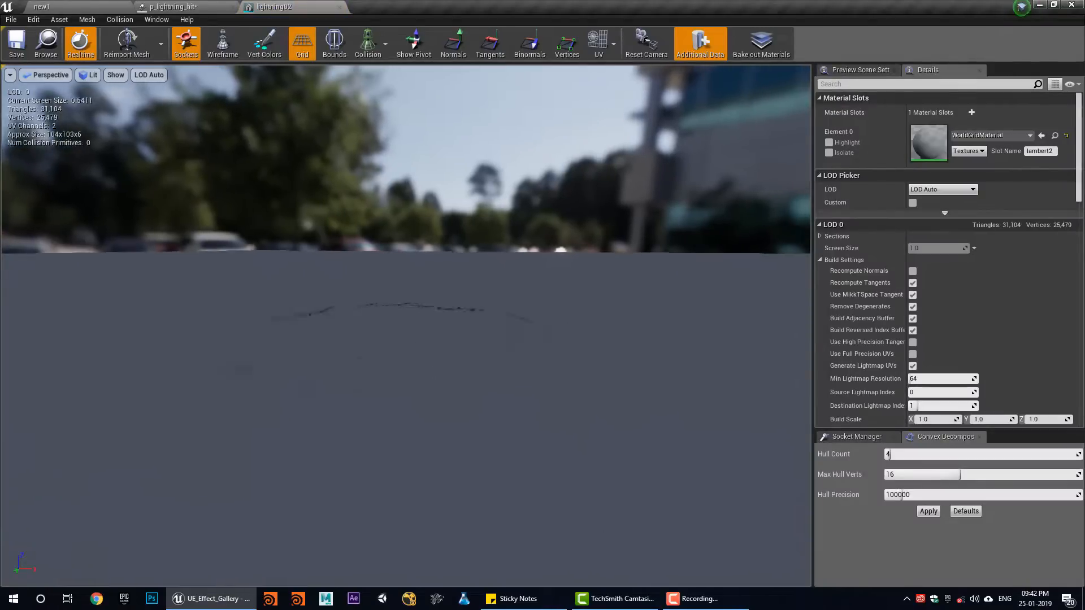
{"action": "left_click_drag", "start_coordinate": [509, 339], "coordinate": [254, 333]}
{"action": "left_click_drag", "start_coordinate": [412, 376], "coordinate": [378, 375]}
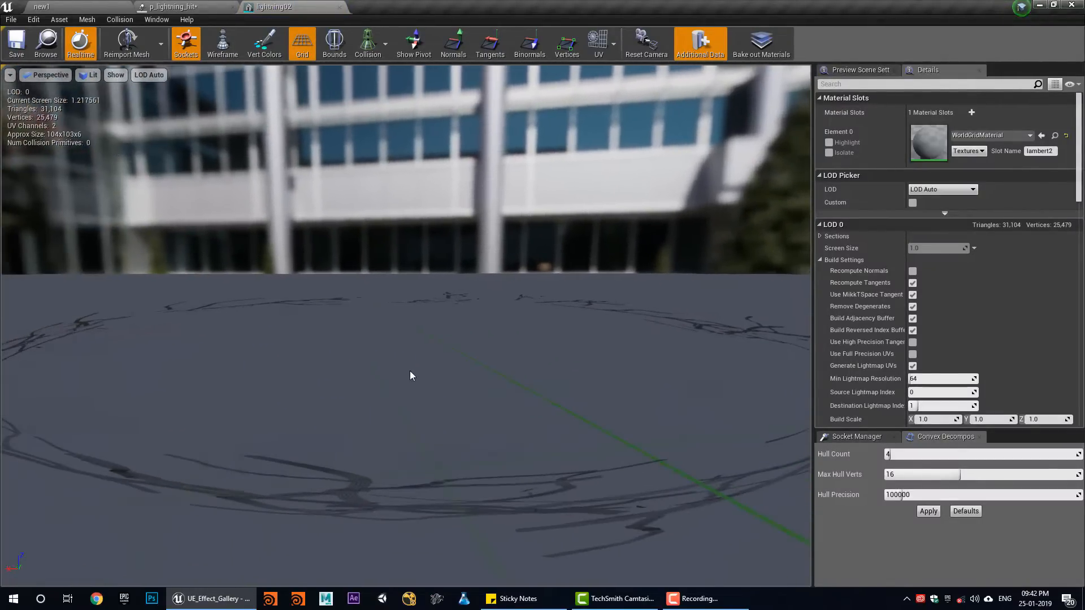
{"action": "middle_click", "coordinate": [298, 6]}
Examine the node graph of the lightning01 material assigned in lightning02's Required module
{"action": "left_click", "coordinate": [496, 120]}
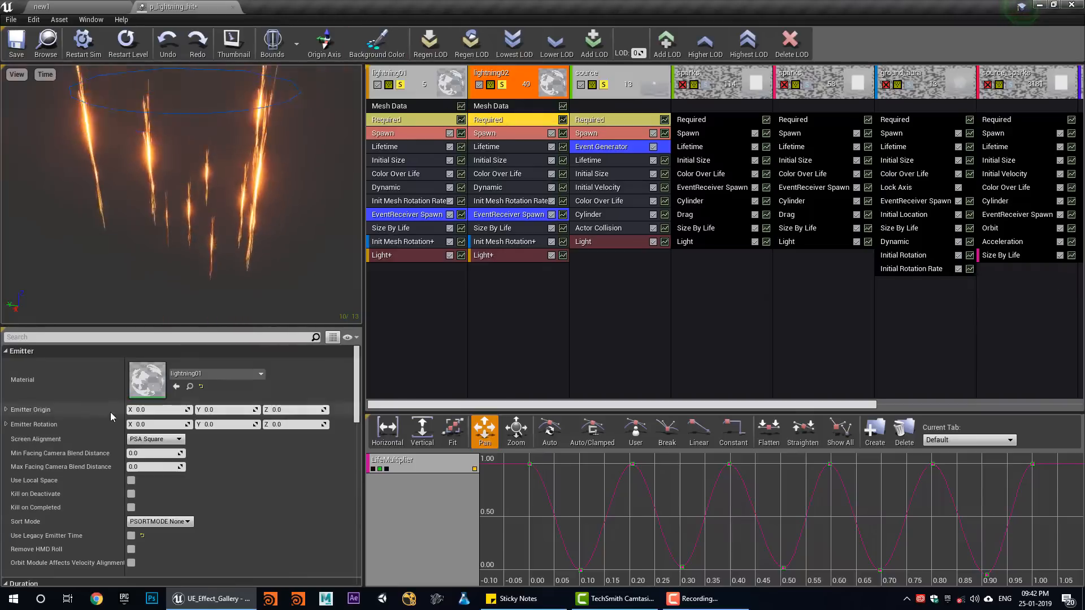
{"action": "double_click", "coordinate": [148, 381]}
{"action": "right_click_drag", "start_coordinate": [383, 349], "coordinate": [611, 269]}
{"action": "scroll", "coordinate": [712, 410], "scroll_direction": "down", "scroll_amount": 2}
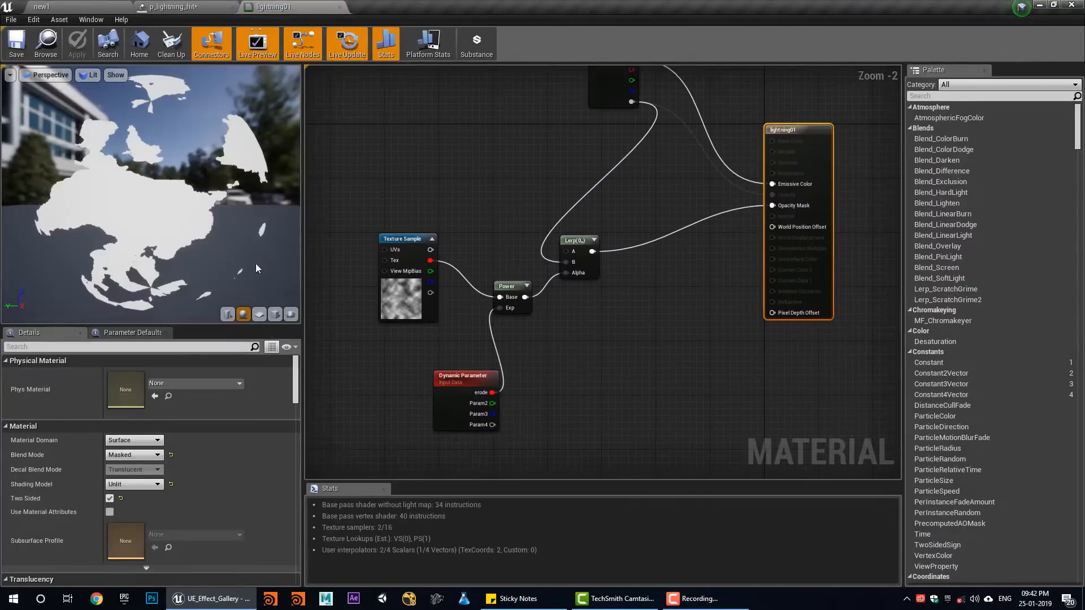
{"action": "middle_click", "coordinate": [276, 6]}
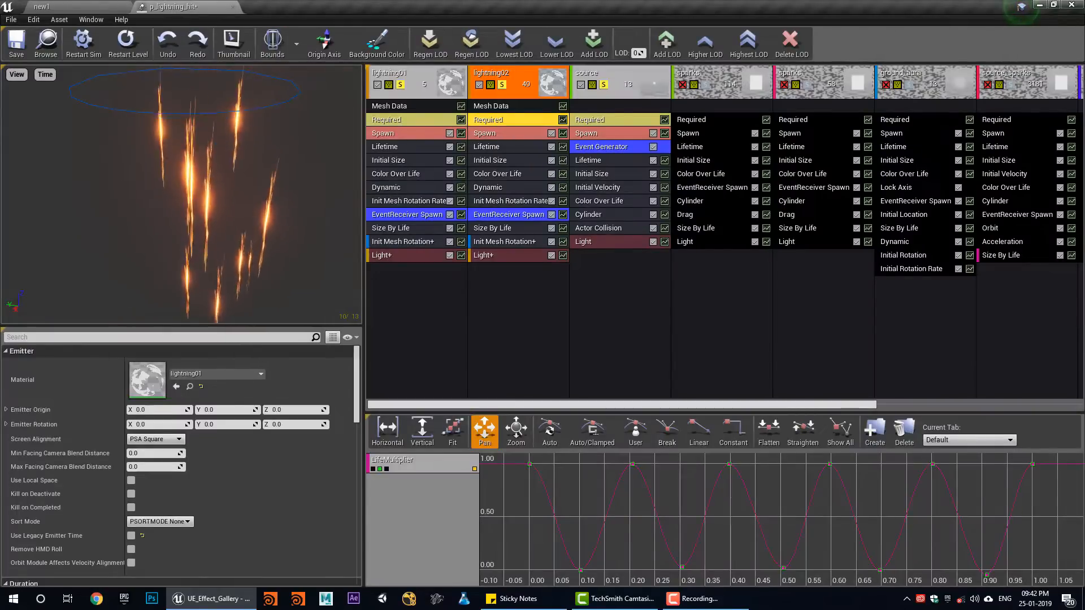
Compare the lightning02 effect in the new1 level with its Size By Life module disabled and re-enabled
{"action": "left_click", "coordinate": [110, 5]}
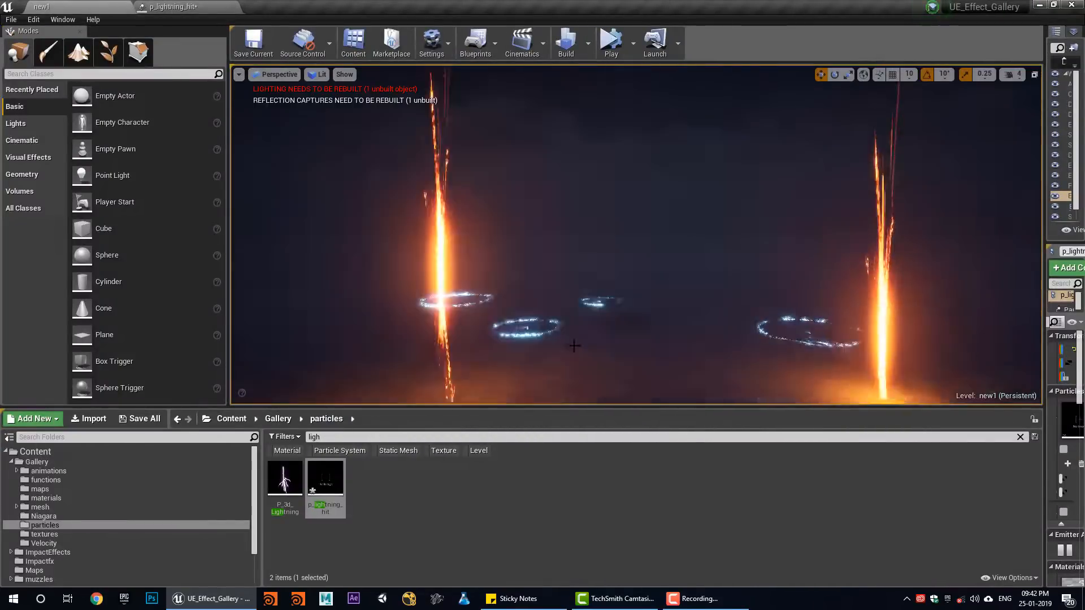
{"action": "left_click", "coordinate": [209, 5]}
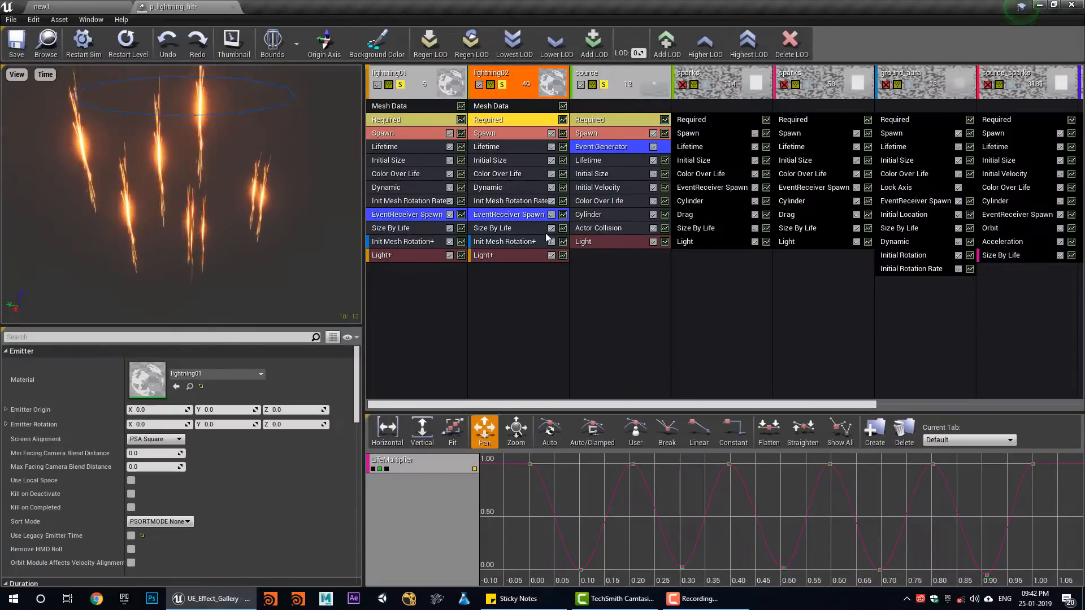
{"action": "left_click", "coordinate": [510, 230]}
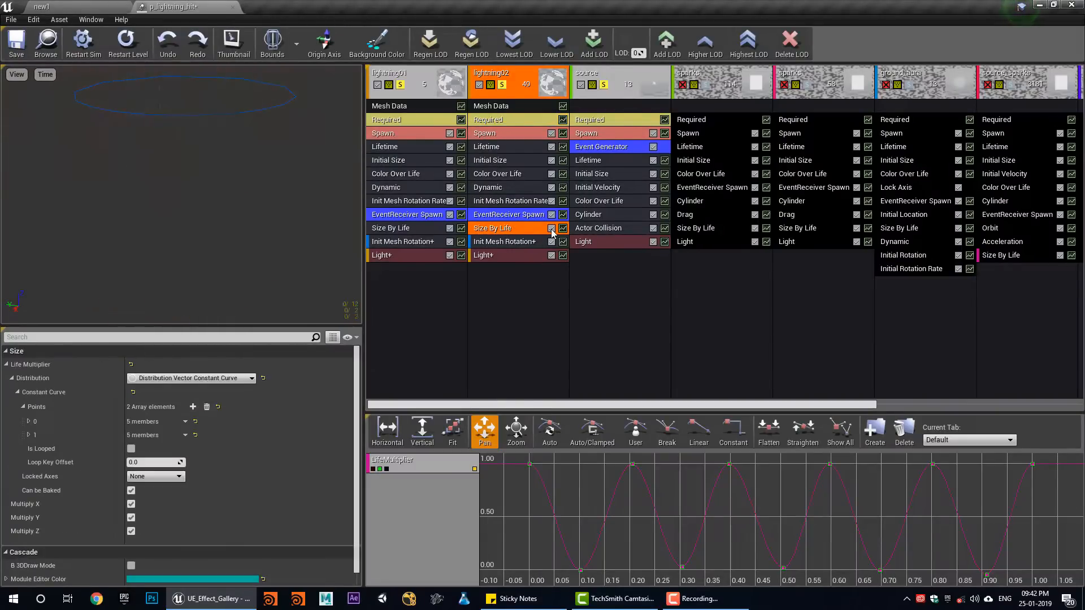
{"action": "left_click", "coordinate": [100, 4]}
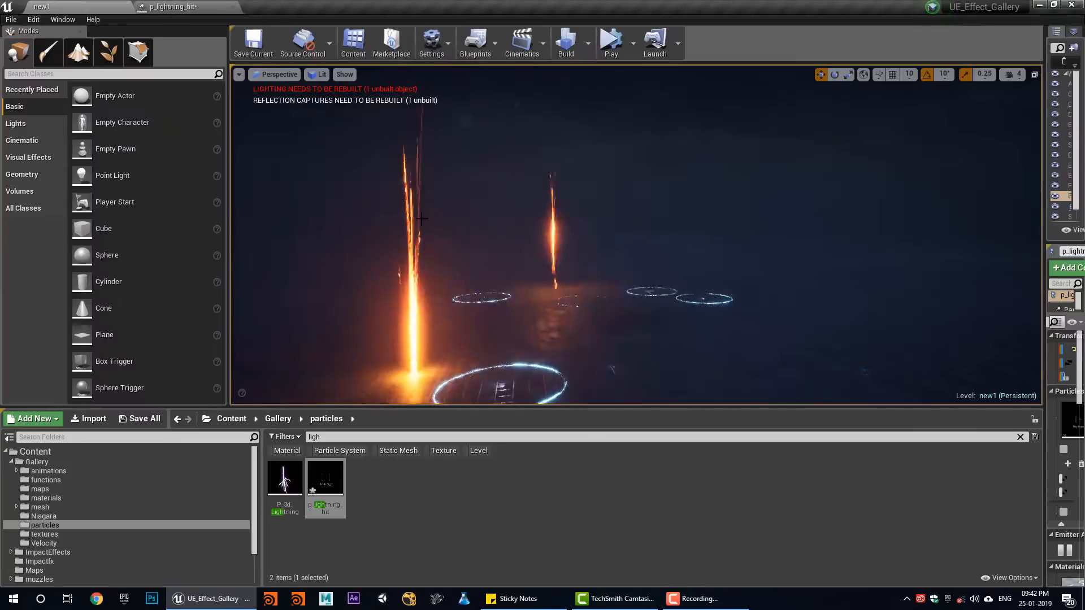
{"action": "left_click", "coordinate": [182, 5]}
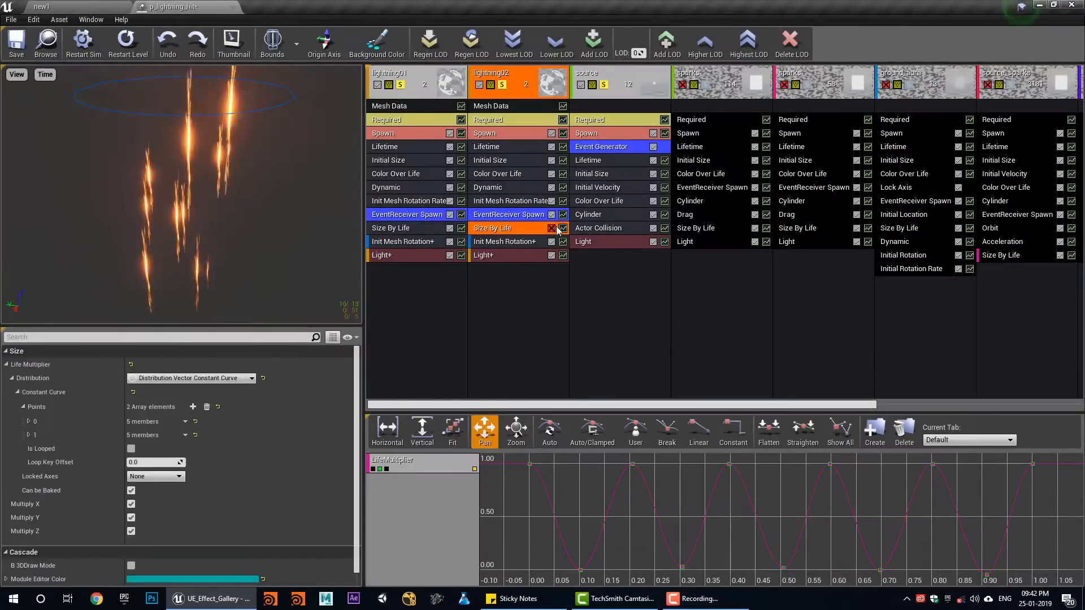
{"action": "left_click", "coordinate": [77, 5]}
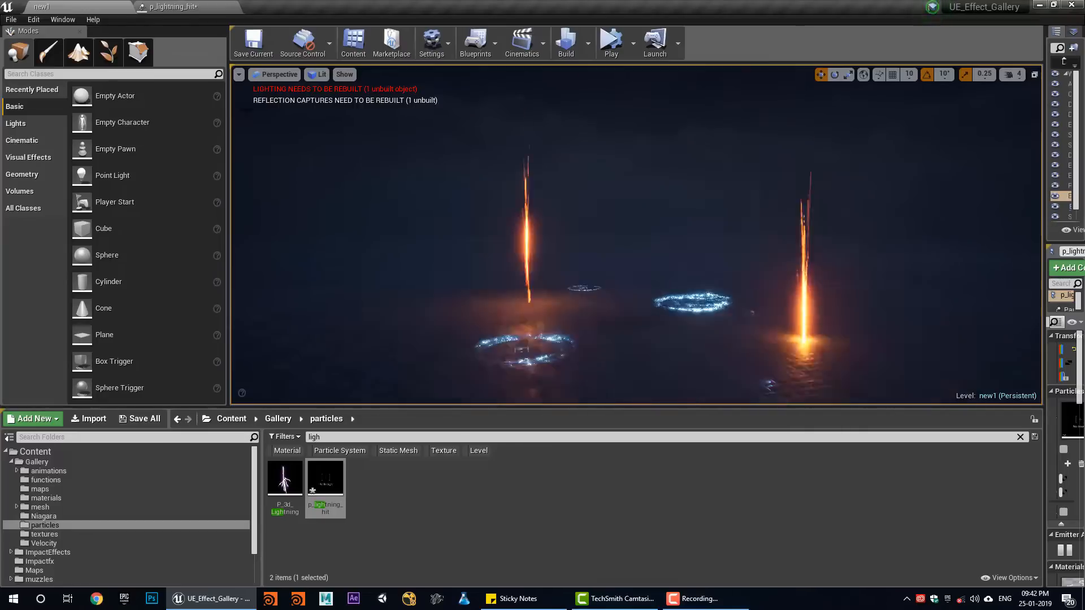
{"action": "left_click", "coordinate": [186, 6]}
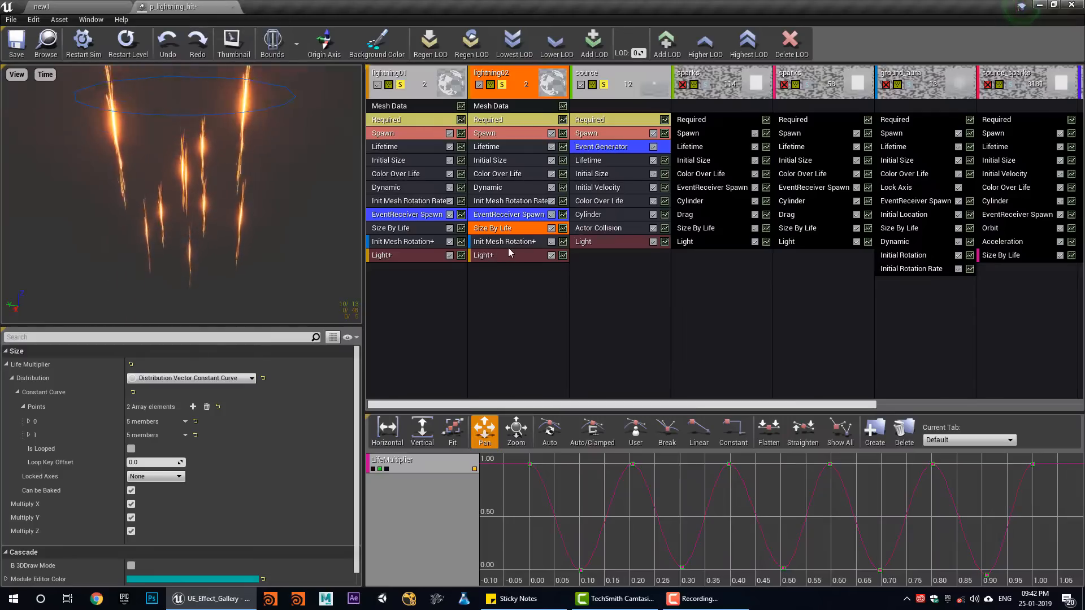
Examine lightning02's shared Light and Init Mesh Rotation modules and check the rings in the new1 level
{"action": "left_click", "coordinate": [511, 255]}
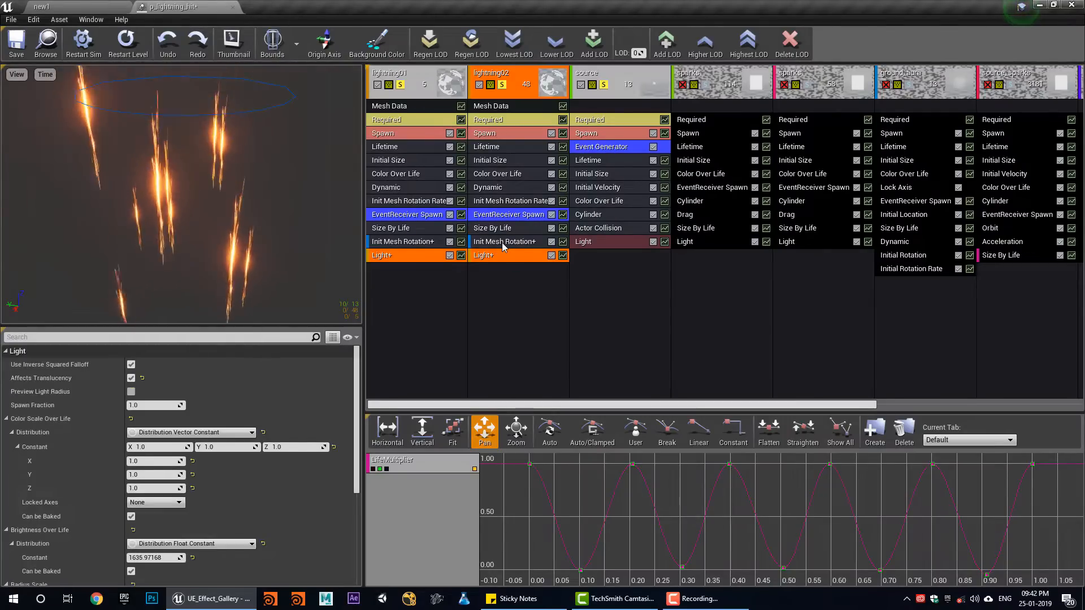
{"action": "left_click", "coordinate": [498, 243]}
{"action": "left_click", "coordinate": [101, 7]}
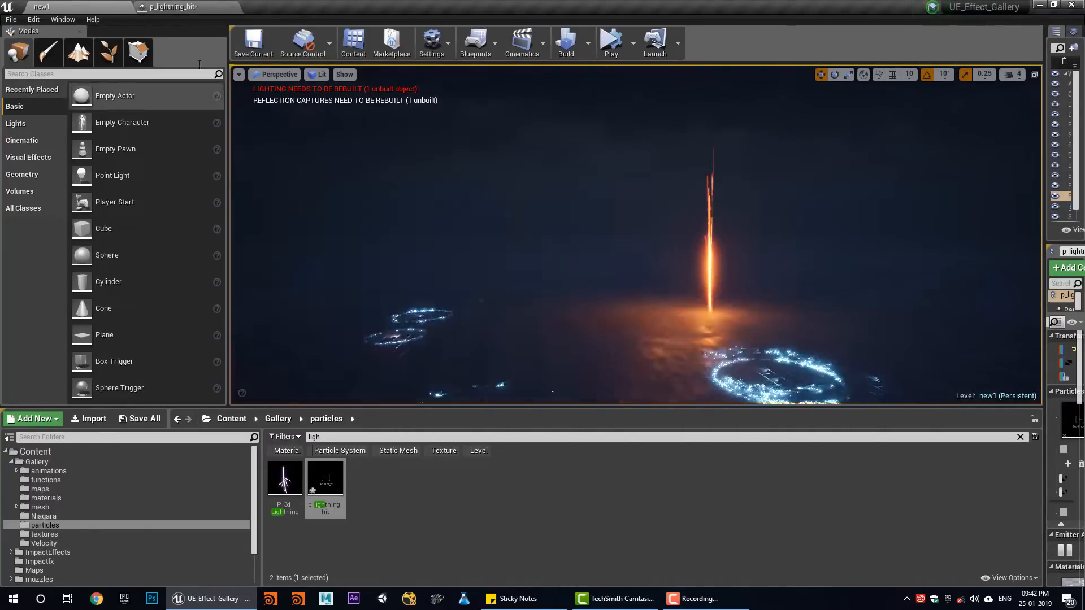
{"action": "left_click", "coordinate": [207, 6]}
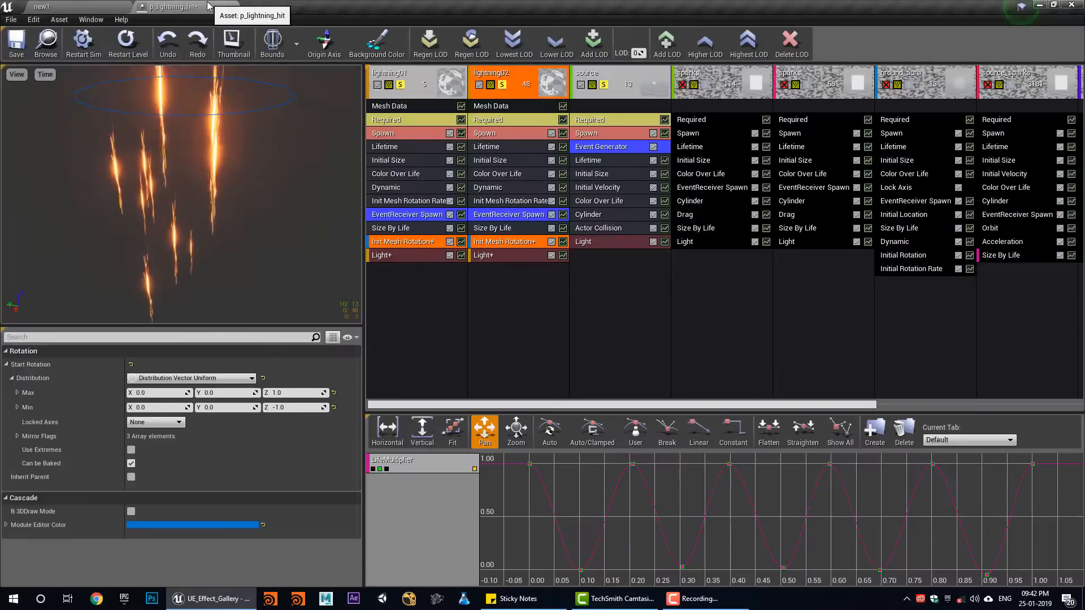
Solo the first sparks emitter alongside the lightning and source emitters and check the sparks in the new1 level
{"action": "left_click", "coordinate": [706, 85]}
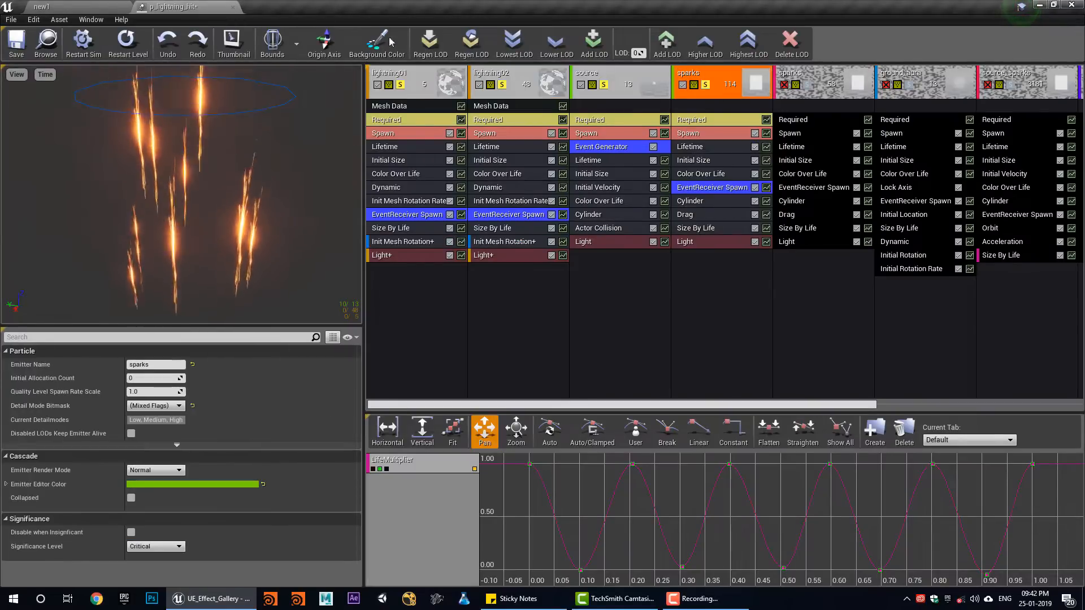
{"action": "left_click", "coordinate": [79, 5]}
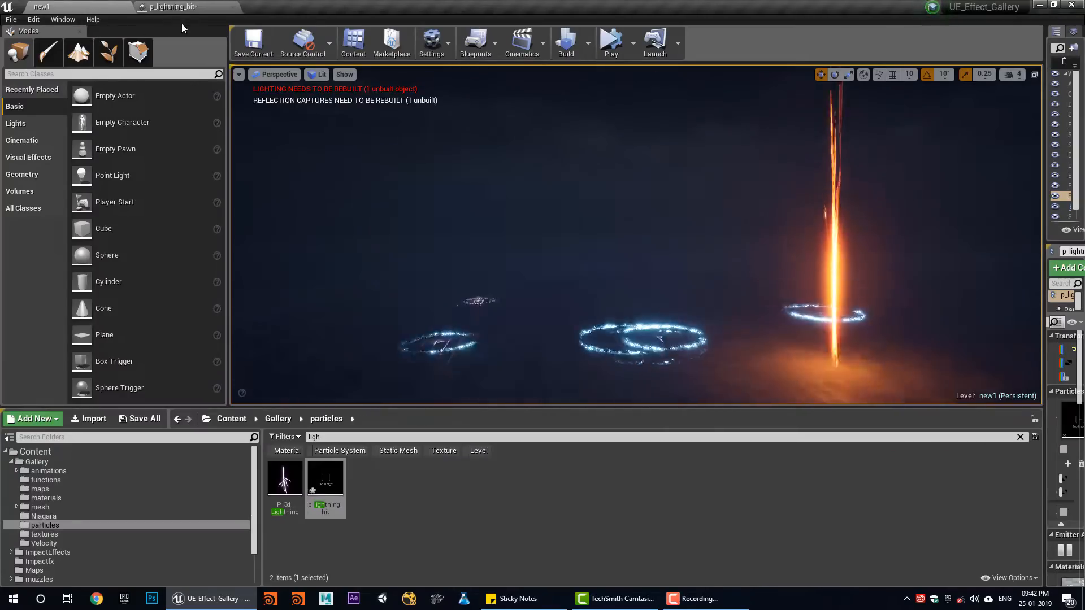
{"action": "left_click", "coordinate": [181, 6]}
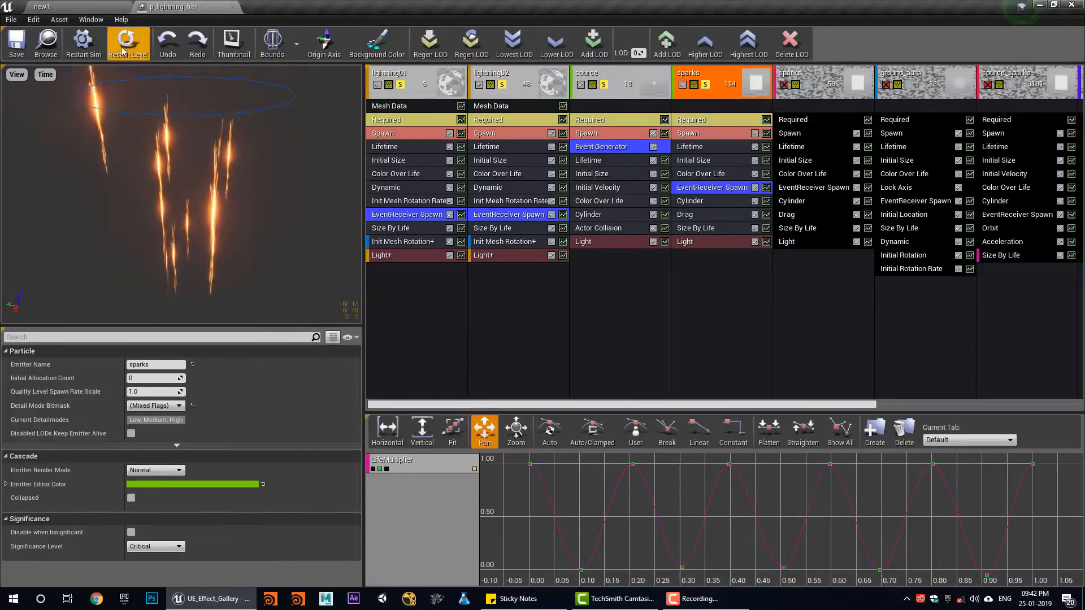
{"action": "left_click", "coordinate": [86, 5]}
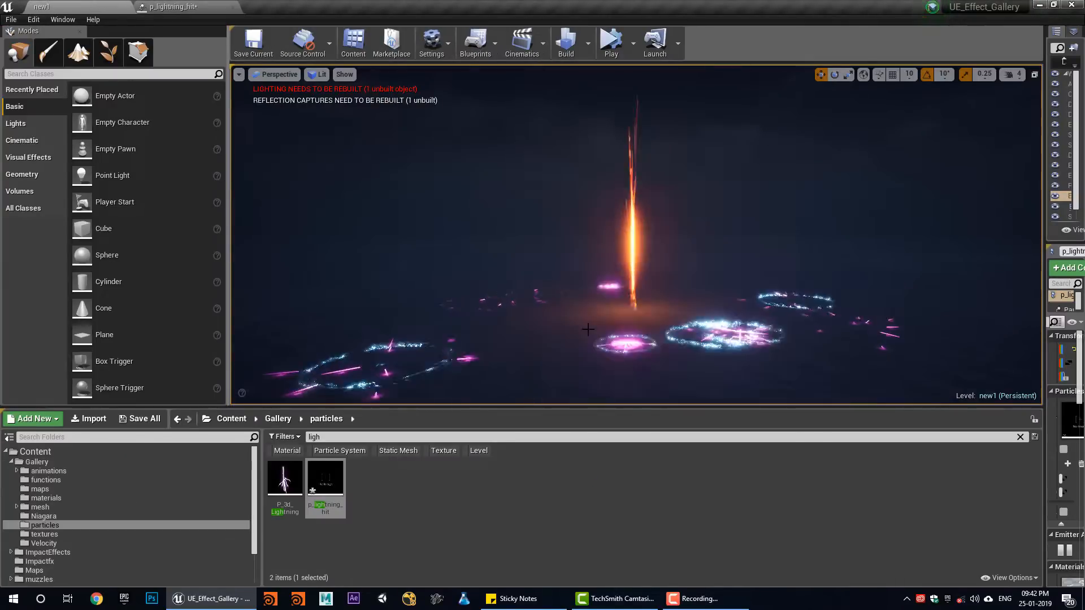
{"action": "left_click", "coordinate": [198, 5]}
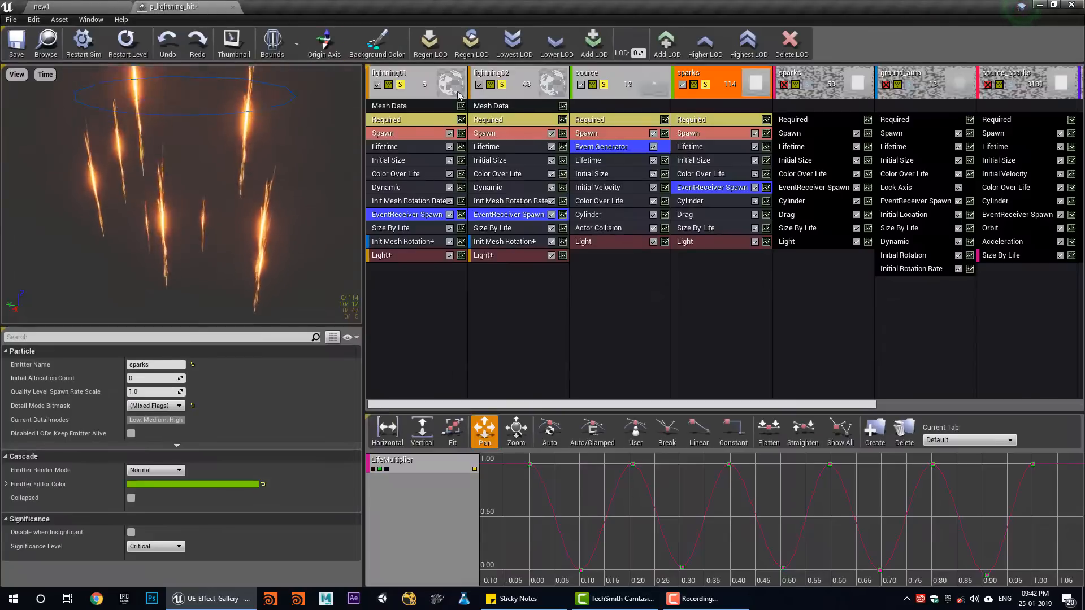
Turn off solo for lightning02 and lightning01 and check the first sparks emitter in the new1 level
{"action": "left_click", "coordinate": [478, 84]}
{"action": "left_click", "coordinate": [401, 84]}
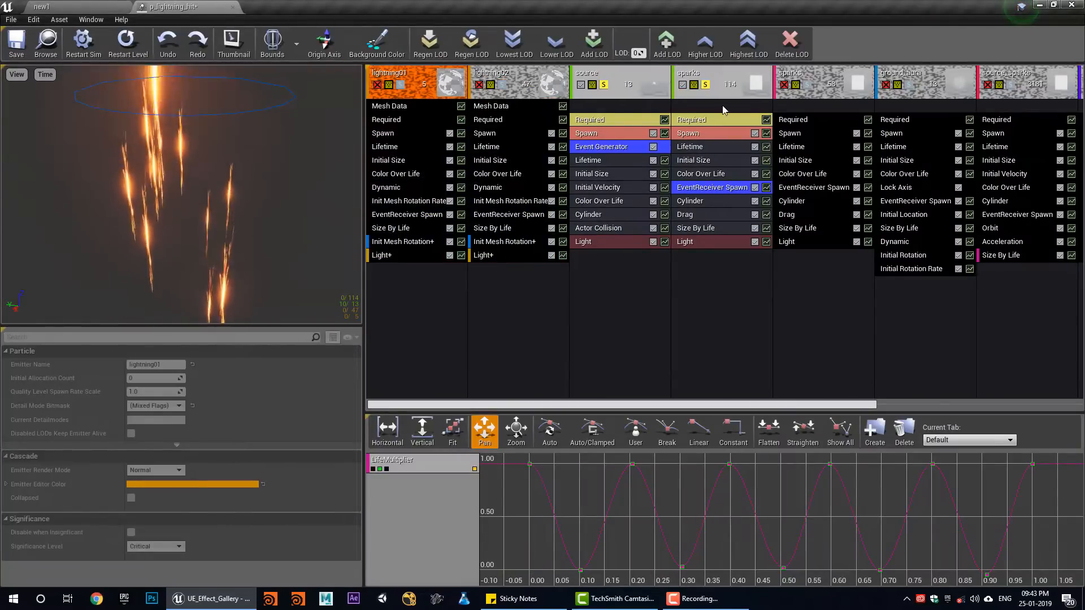
{"action": "left_click", "coordinate": [103, 5]}
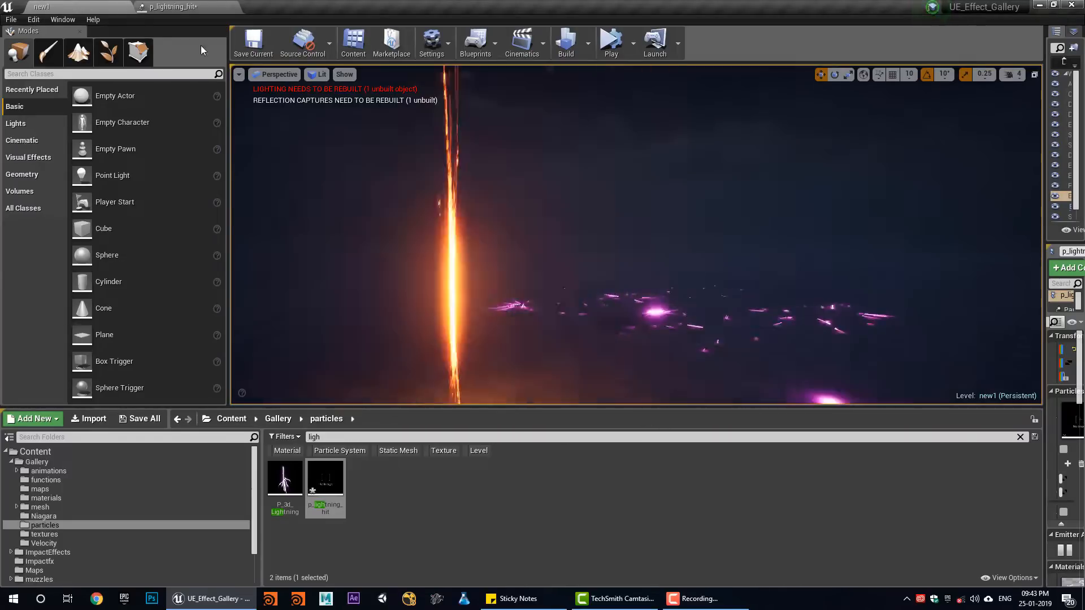
{"action": "left_click", "coordinate": [170, 6]}
Examine the m_sparks01 material used by the first sparks emitter and check its sparks in the new1 level
{"action": "left_click", "coordinate": [732, 124]}
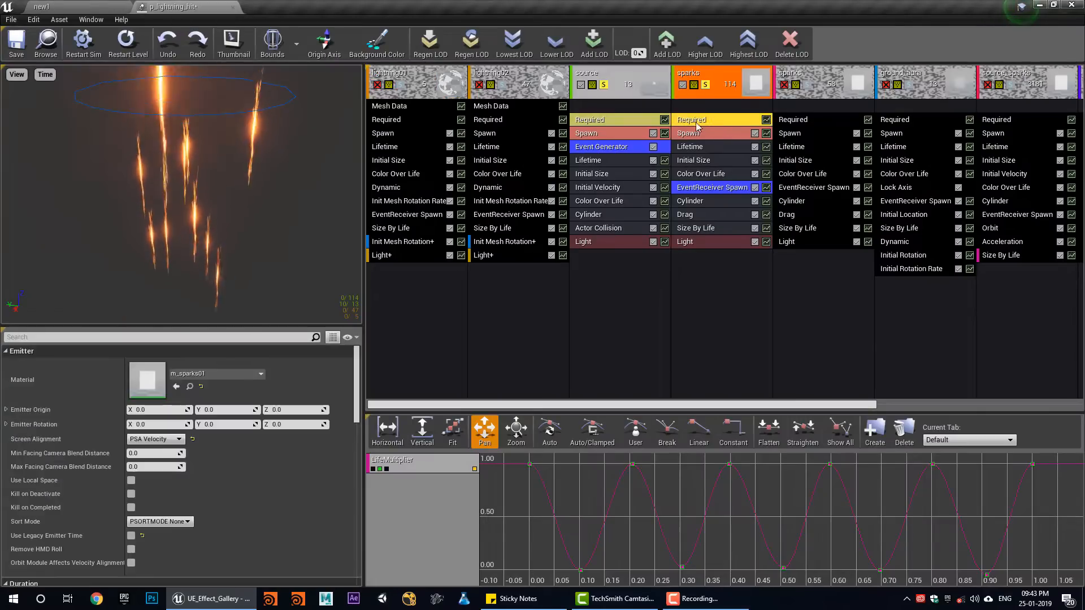
{"action": "double_click", "coordinate": [148, 380]}
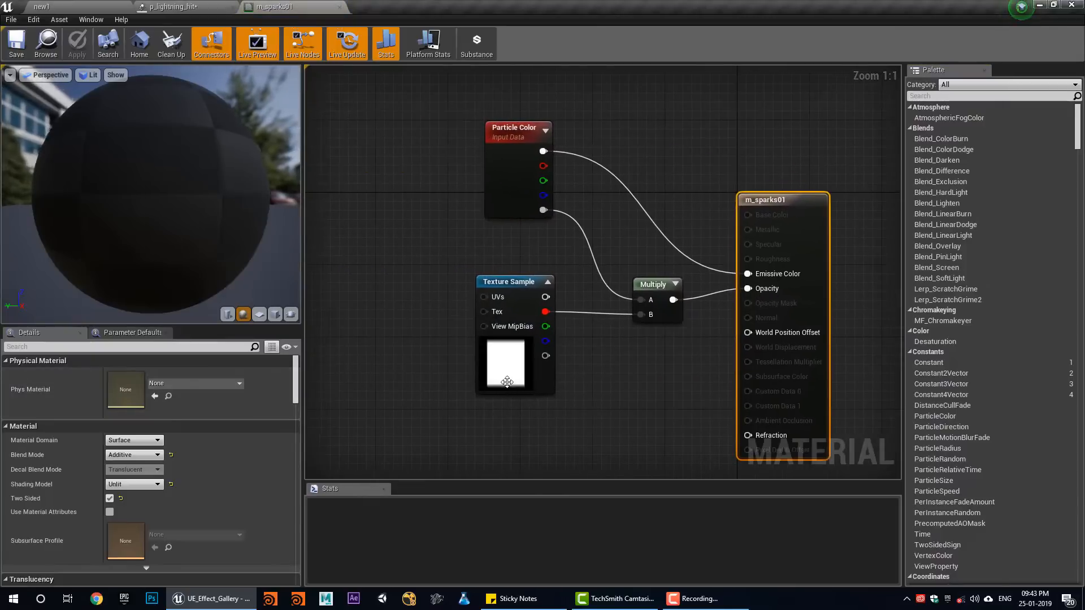
{"action": "middle_click", "coordinate": [287, 4]}
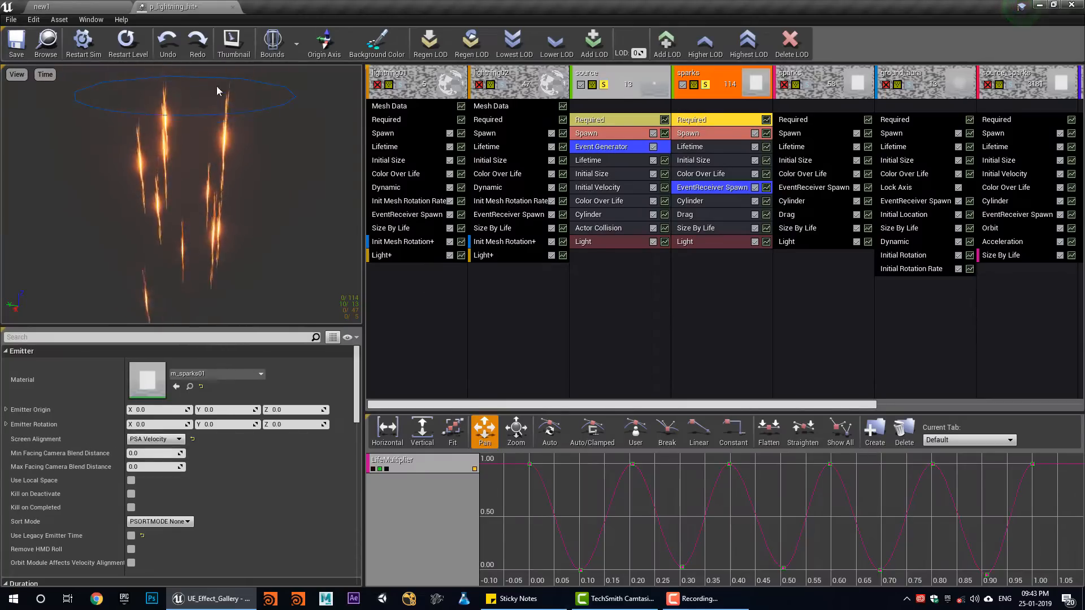
{"action": "left_click", "coordinate": [64, 5]}
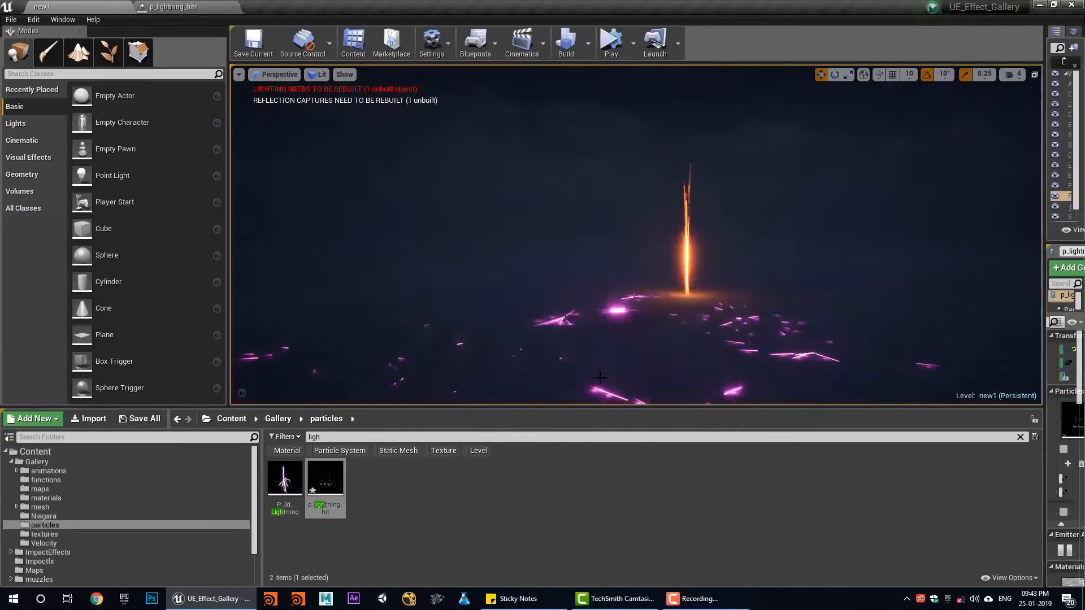
{"action": "left_click", "coordinate": [178, 6]}
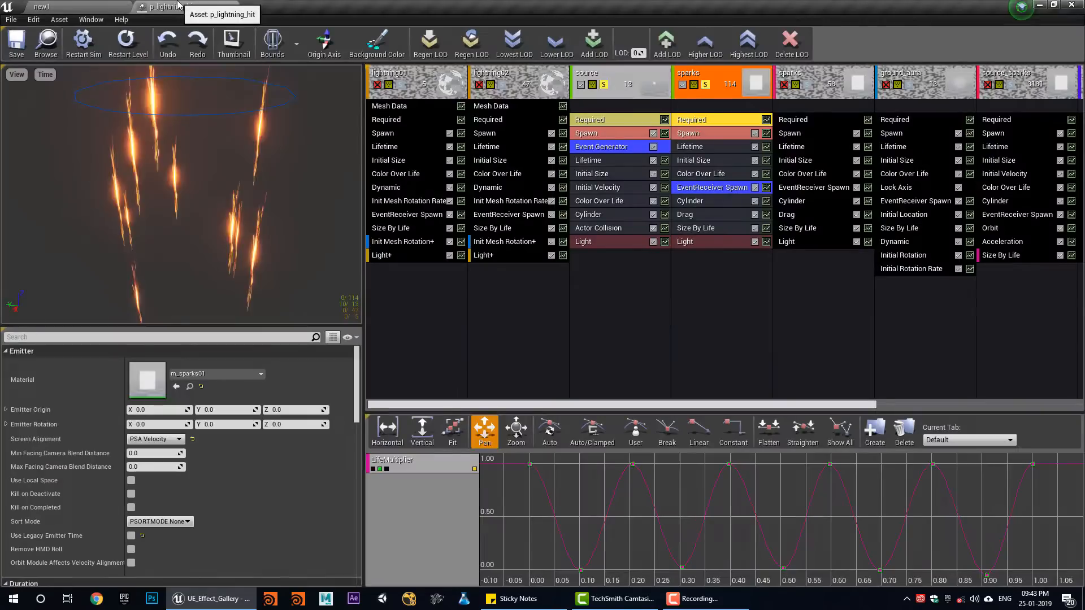
Examine the first sparks emitter's Size By Life module and compare it with the sparks in the new1 level
{"action": "left_click", "coordinate": [710, 230]}
{"action": "scroll", "coordinate": [166, 438], "scroll_direction": "down", "scroll_amount": 1}
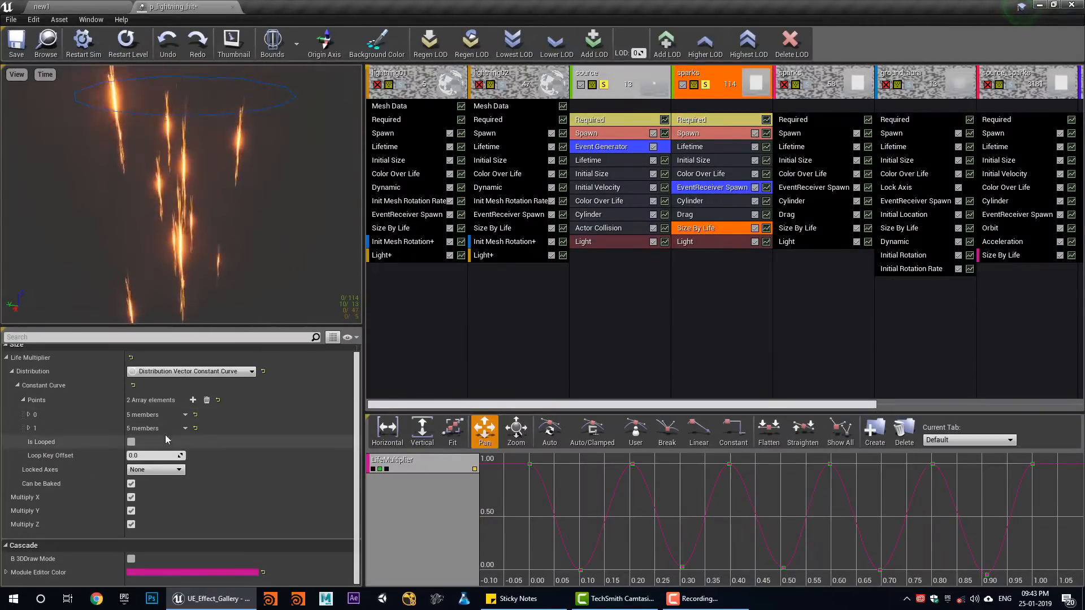
{"action": "left_click", "coordinate": [88, 5]}
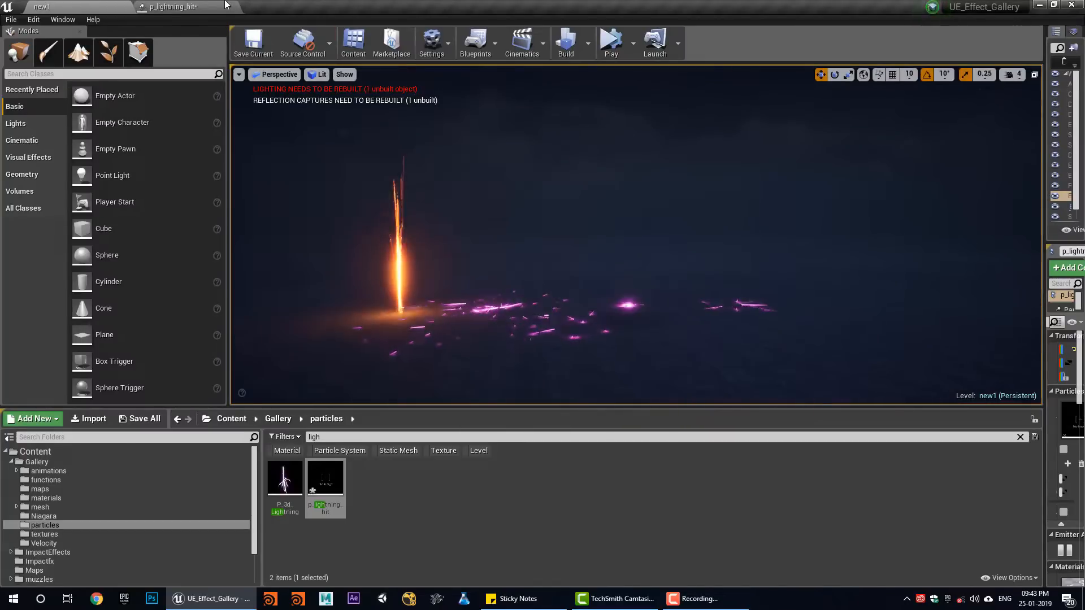
{"action": "left_click", "coordinate": [225, 6]}
Examine the first sparks emitter's Light module and check its glow in the new1 level
{"action": "left_click", "coordinate": [723, 243]}
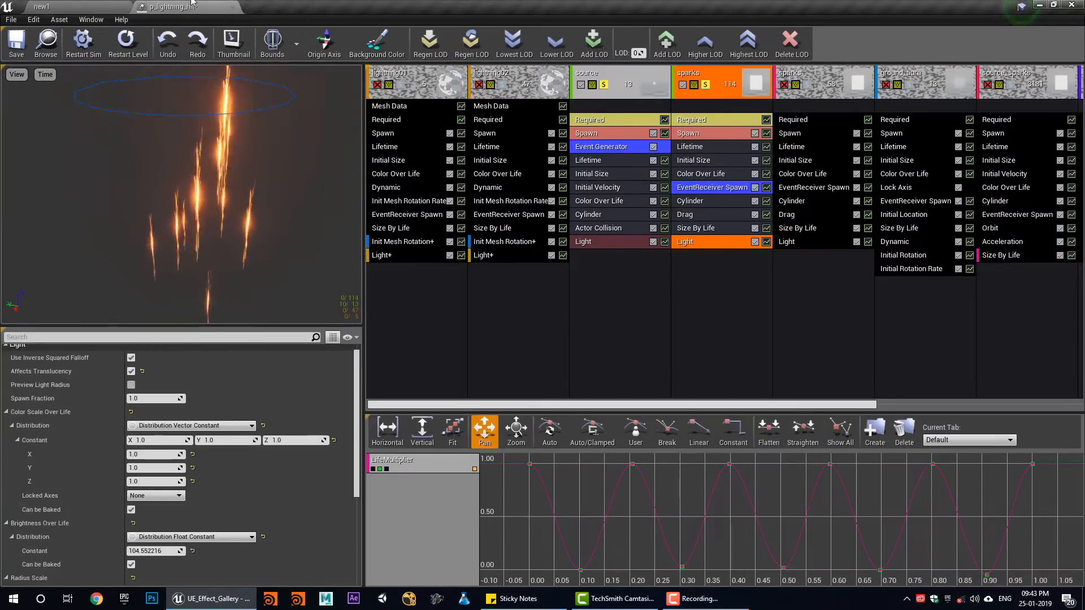
{"action": "left_click", "coordinate": [97, 6]}
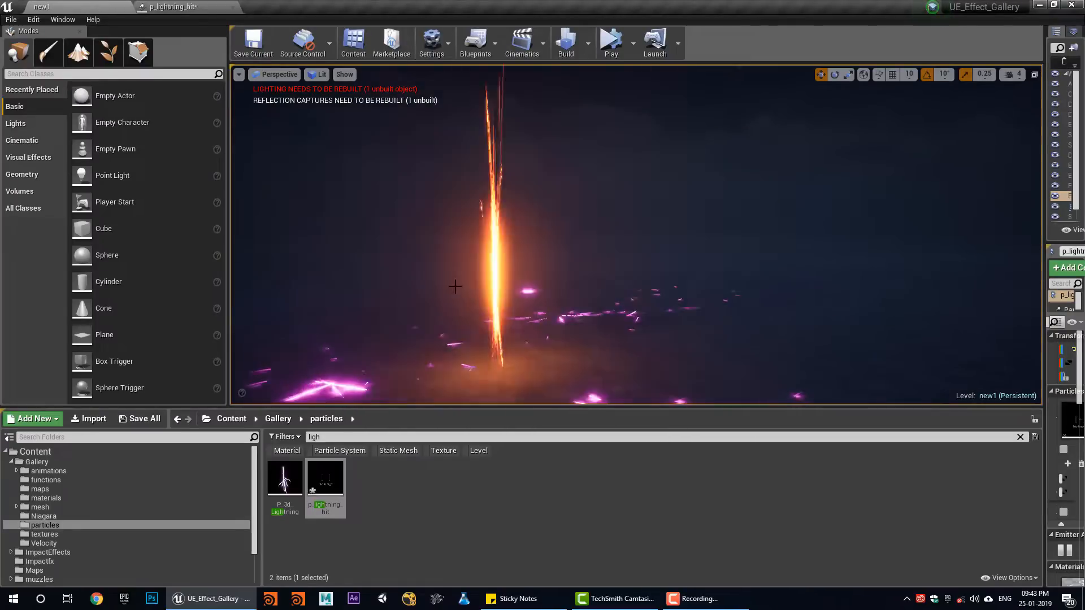
{"action": "left_click", "coordinate": [162, 6]}
Switch solo from the first sparks emitter to the second sparks emitter and check it in the new1 level
{"action": "left_click", "coordinate": [722, 90]}
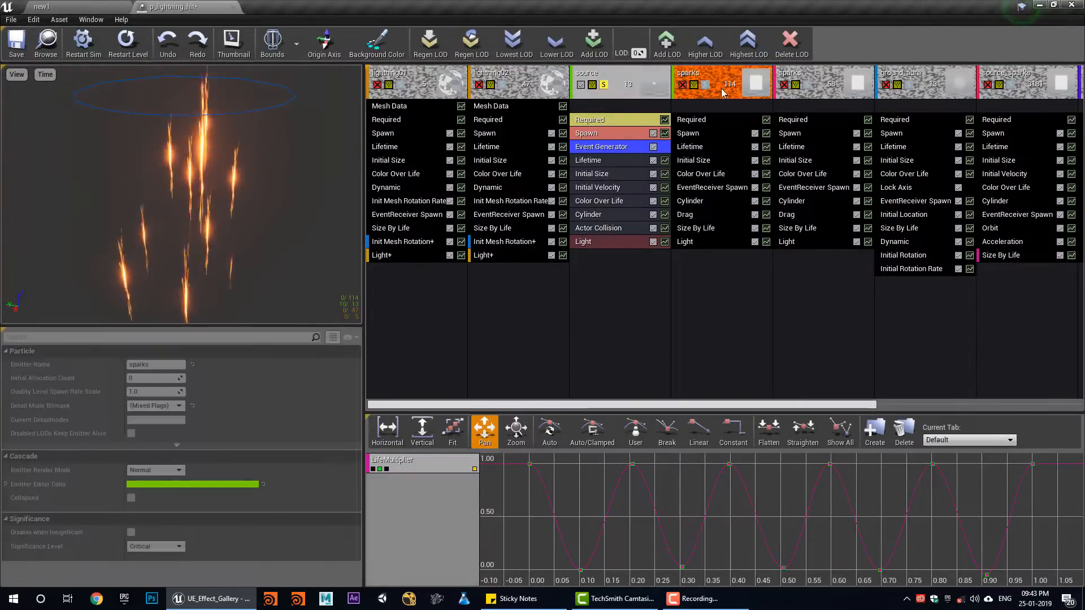
{"action": "left_click", "coordinate": [810, 90]}
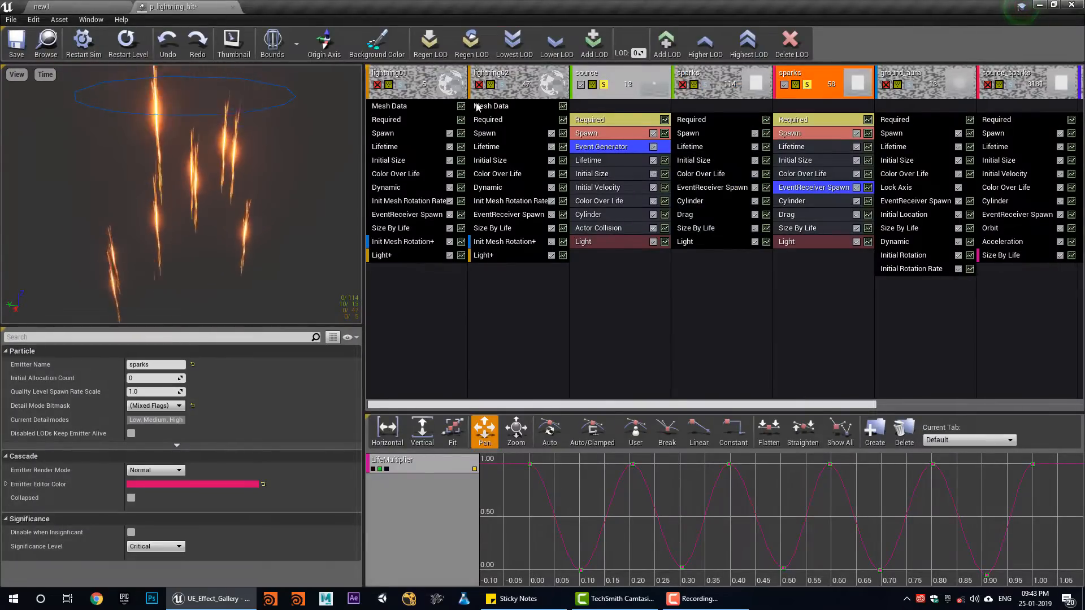
{"action": "left_click", "coordinate": [37, 5]}
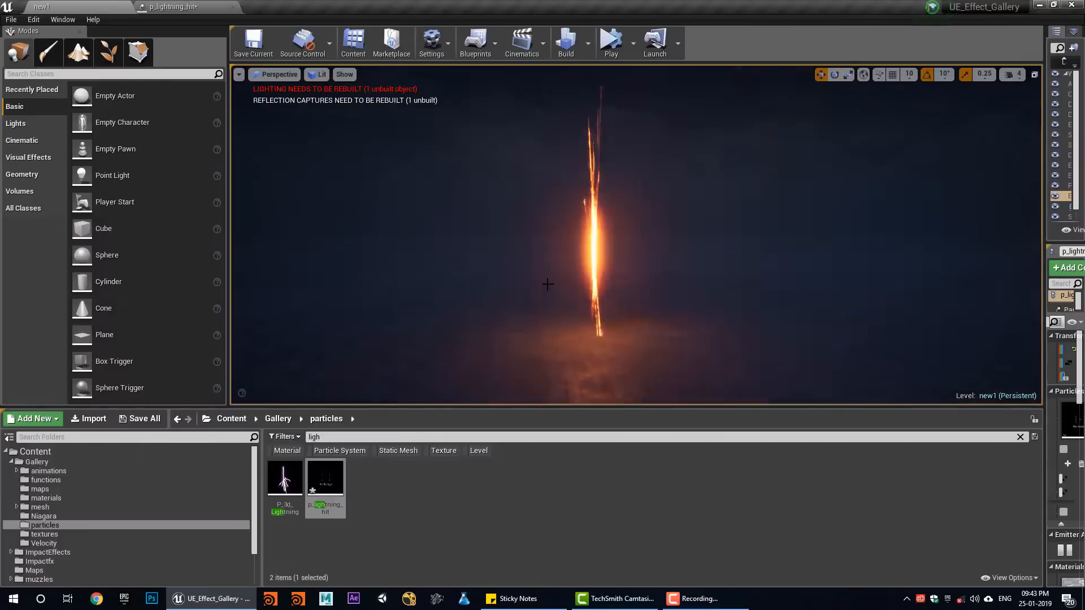
Solo the first sparks emitter together with the second sparks emitter and check both in the new1 level
{"action": "left_click", "coordinate": [162, 6]}
{"action": "left_click", "coordinate": [101, 5]}
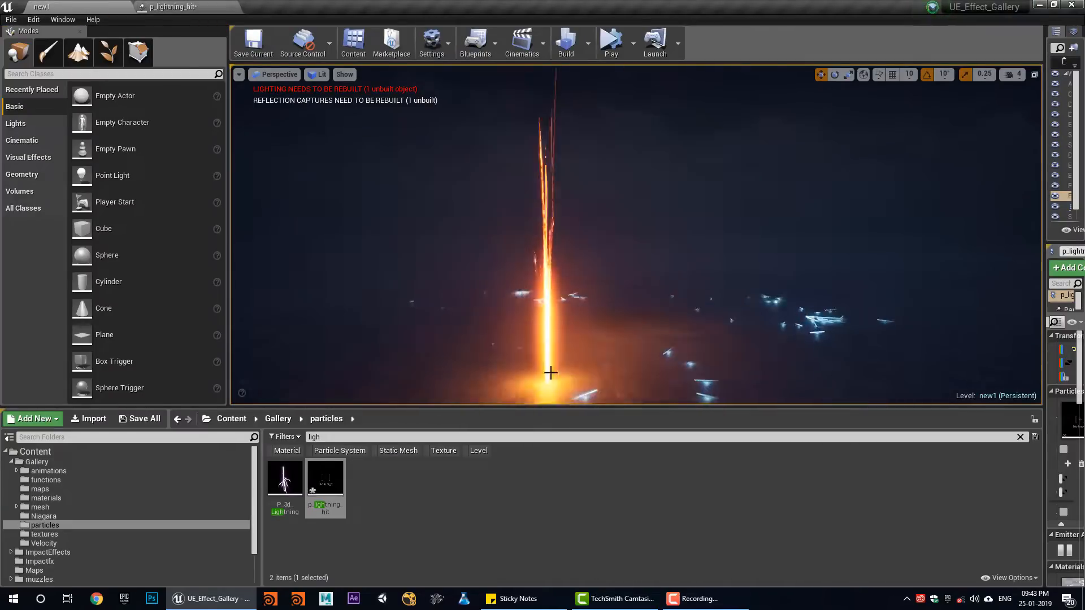
{"action": "left_click", "coordinate": [172, 6]}
{"action": "left_click", "coordinate": [706, 88]}
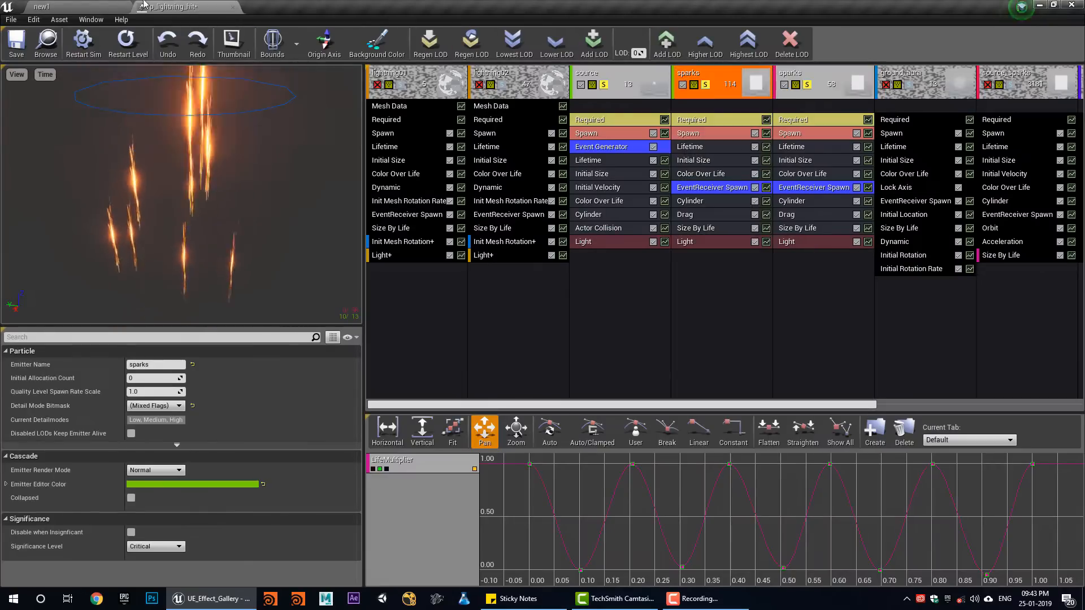
{"action": "left_click", "coordinate": [101, 7]}
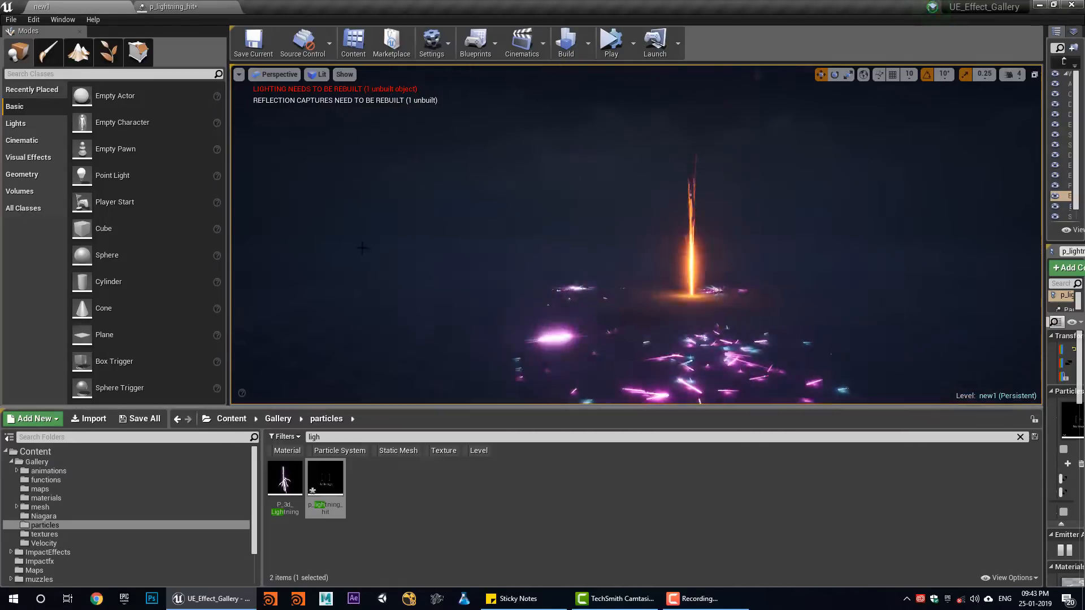
{"action": "left_click", "coordinate": [186, 7]}
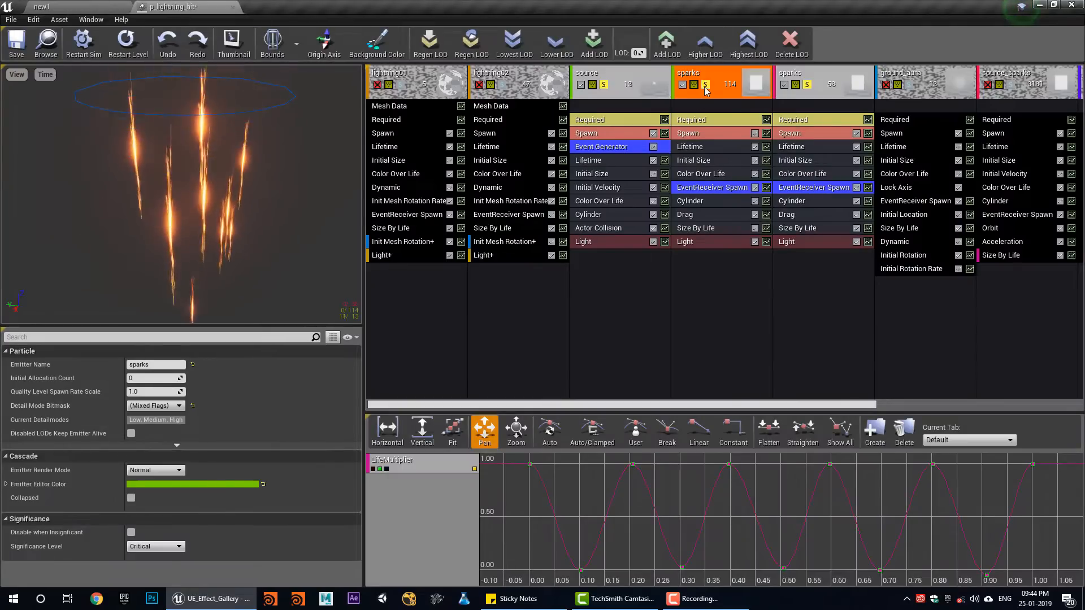
Switch solo from both sparks emitters to the ground_aura emitter and check it in the new1 level
{"action": "left_click", "coordinate": [706, 85]}
{"action": "left_click", "coordinate": [807, 84]}
{"action": "left_click", "coordinate": [909, 84]}
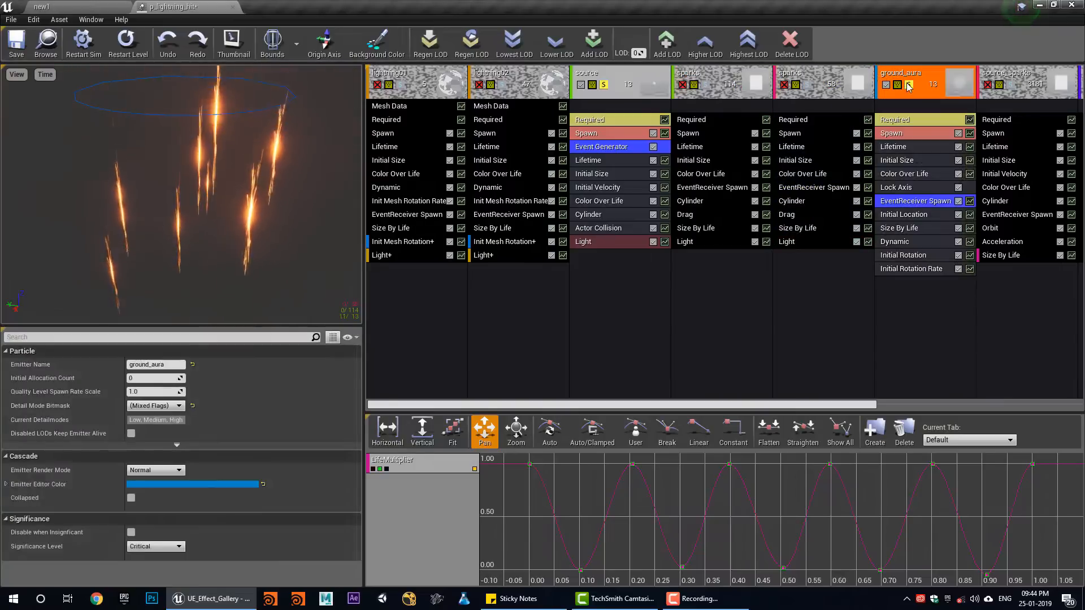
{"action": "left_click", "coordinate": [97, 6]}
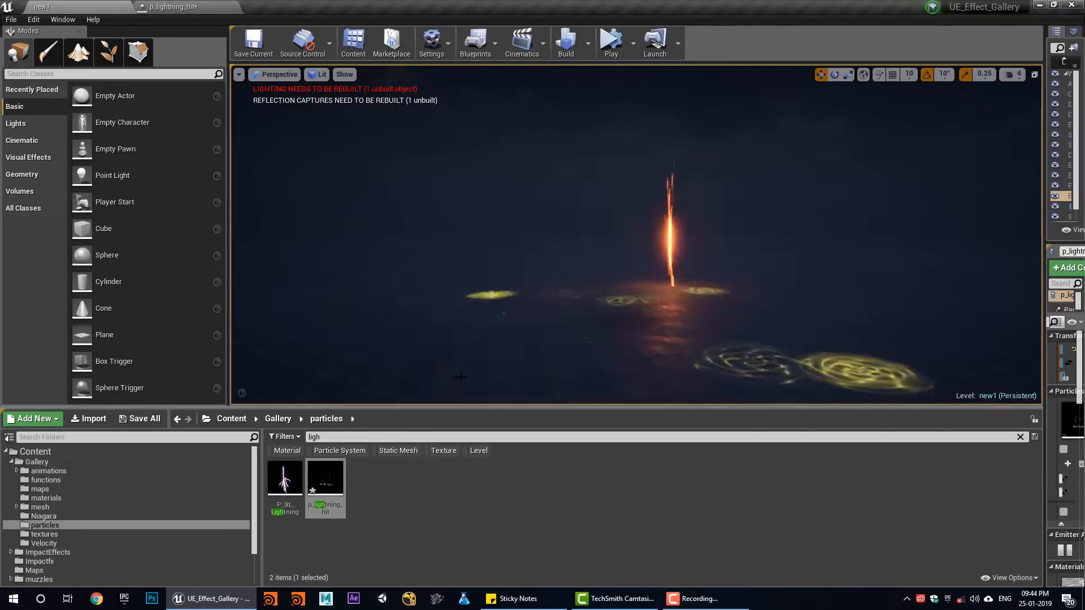
Examine the ground_aura emitter's Lock Axis and EventReceiver Spawn modules in p_lightning_hit
{"action": "left_click", "coordinate": [219, 6]}
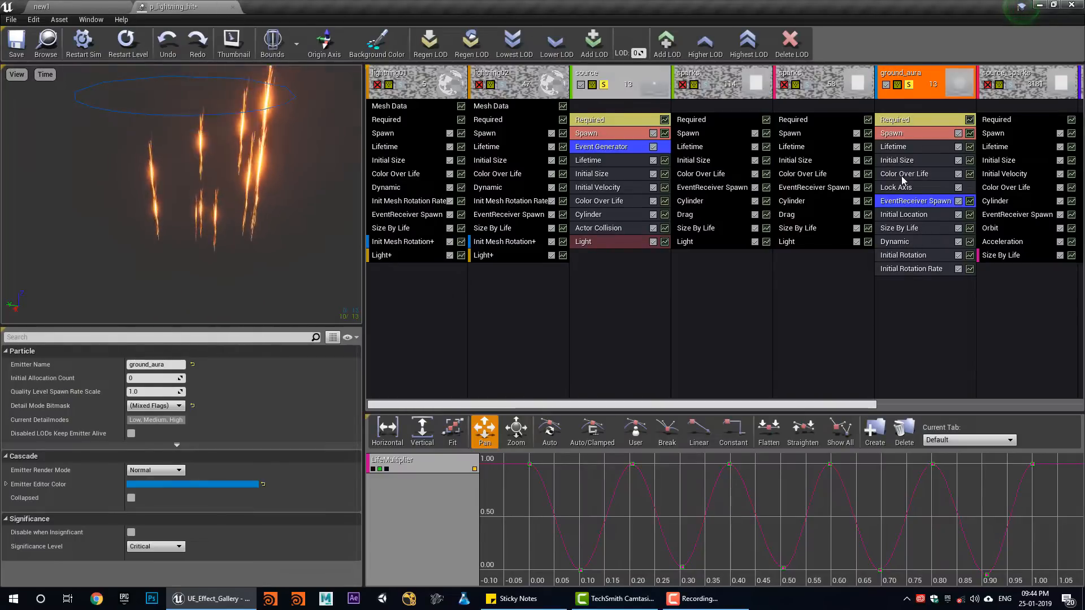
{"action": "left_click", "coordinate": [925, 188]}
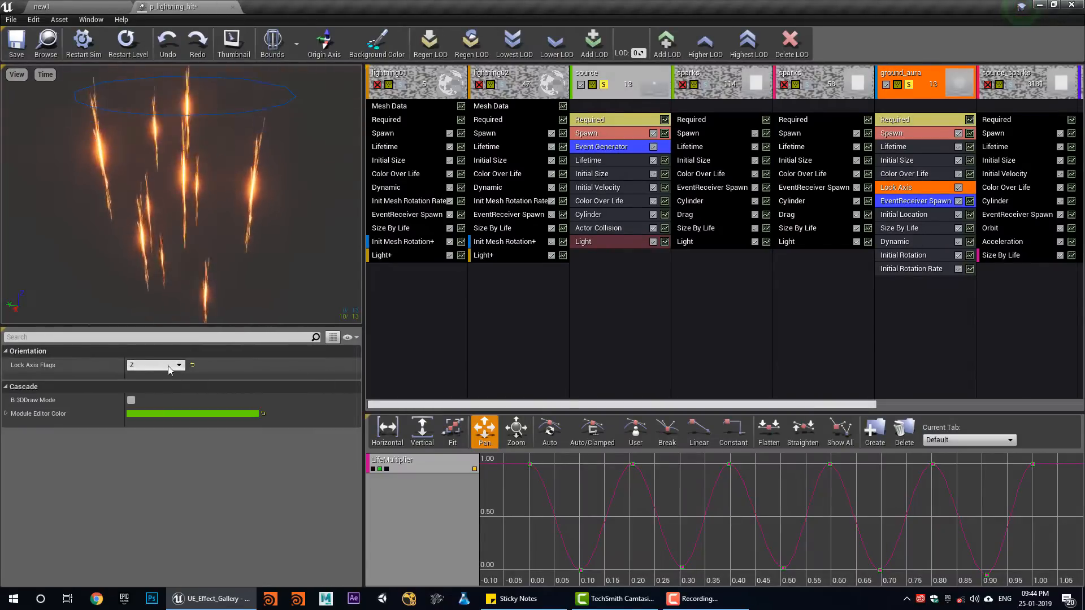
{"action": "left_click", "coordinate": [914, 202]}
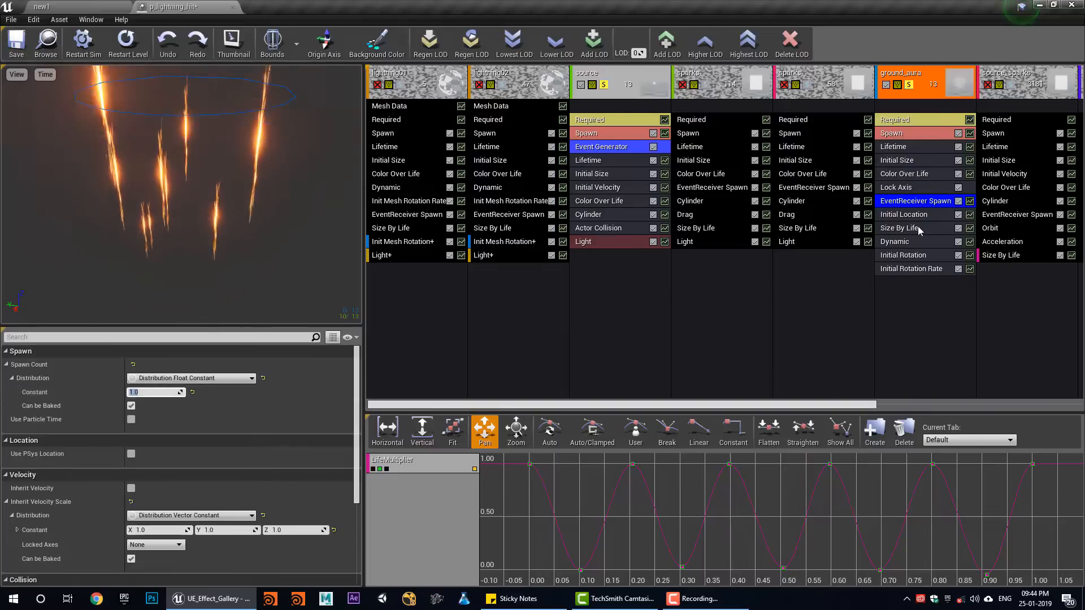
Open the aura material used by the ground_aura emitter and view its T_aura01 texture at full size
{"action": "left_click", "coordinate": [910, 124]}
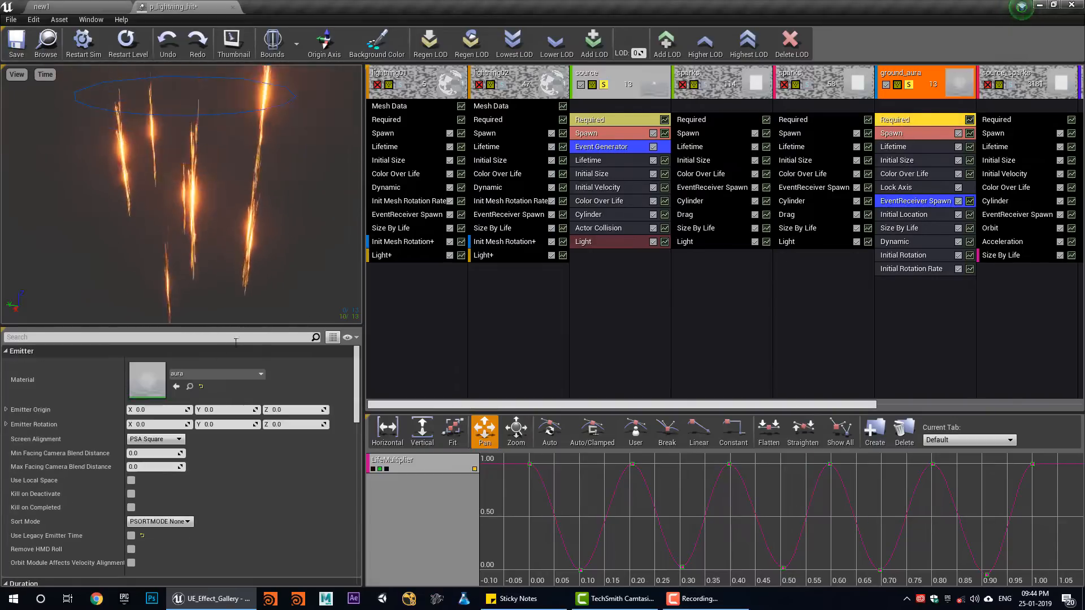
{"action": "double_click", "coordinate": [146, 377]}
{"action": "scroll", "coordinate": [679, 262], "scroll_direction": "down", "scroll_amount": 2}
{"action": "right_click_drag", "start_coordinate": [531, 361], "coordinate": [644, 328]}
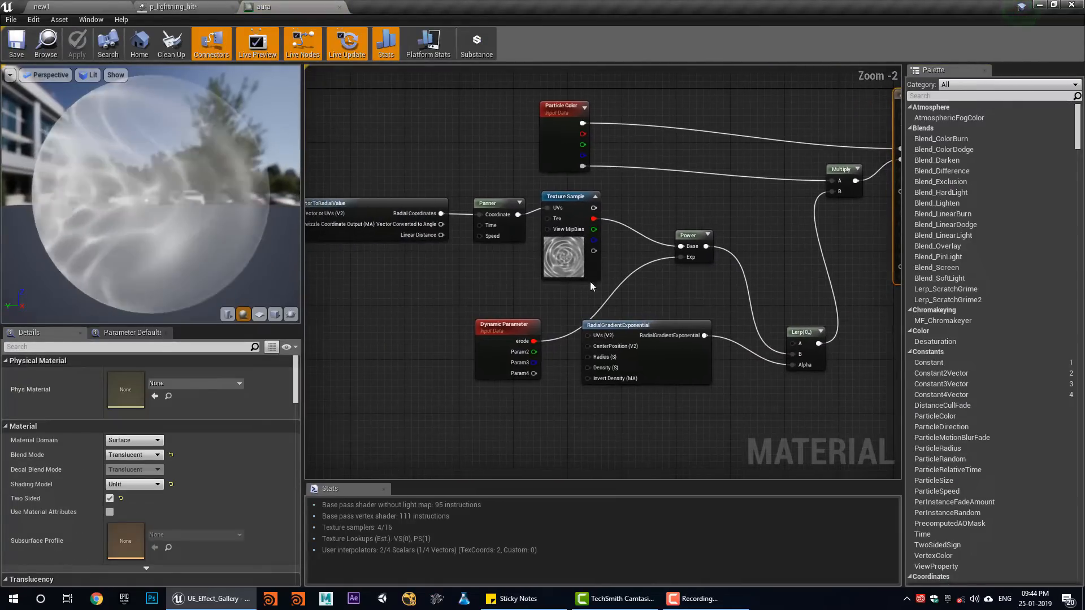
{"action": "left_click", "coordinate": [575, 266]}
{"action": "double_click", "coordinate": [124, 485]}
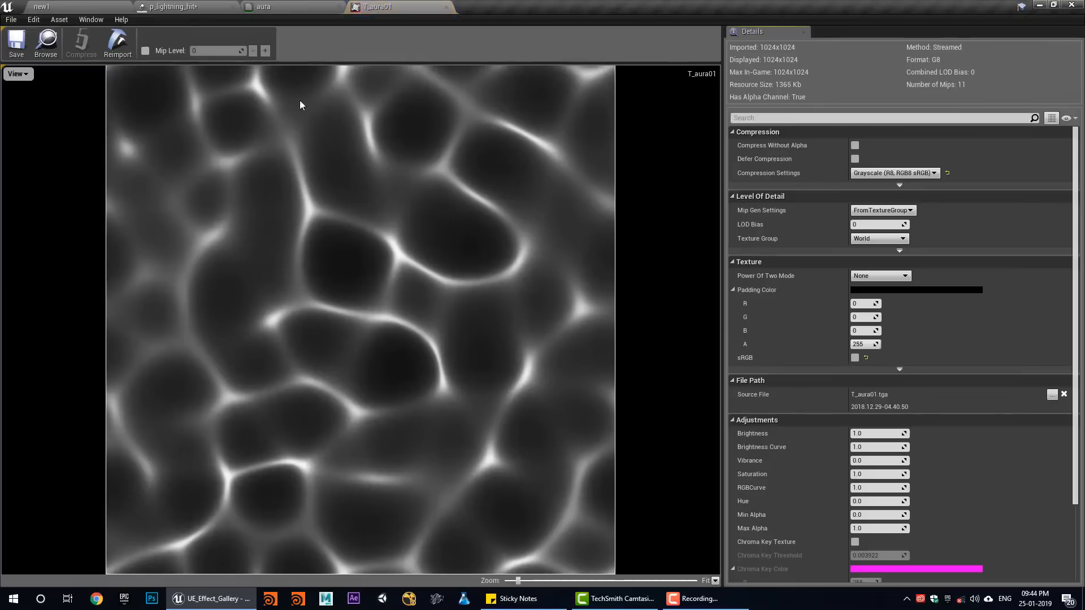
{"action": "middle_click", "coordinate": [383, 5]}
Preview the aura material on a cube and on a plane
{"action": "right_click_drag", "start_coordinate": [473, 320], "coordinate": [443, 320]}
{"action": "left_click", "coordinate": [275, 314]}
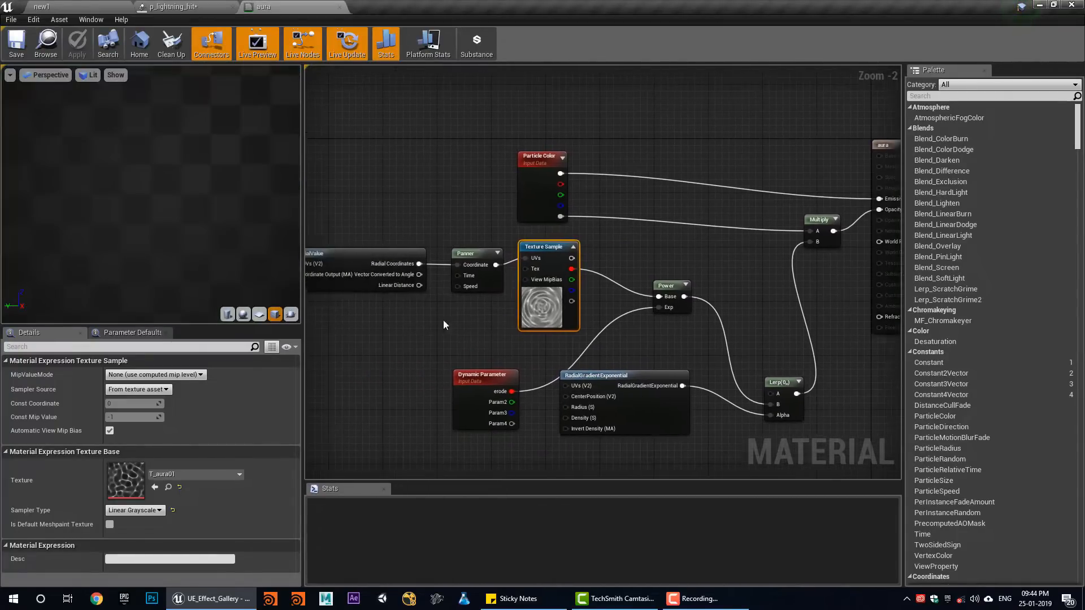
{"action": "scroll", "coordinate": [181, 219], "scroll_direction": "down", "scroll_amount": 4}
{"action": "left_click_drag", "start_coordinate": [181, 219], "coordinate": [85, 207]}
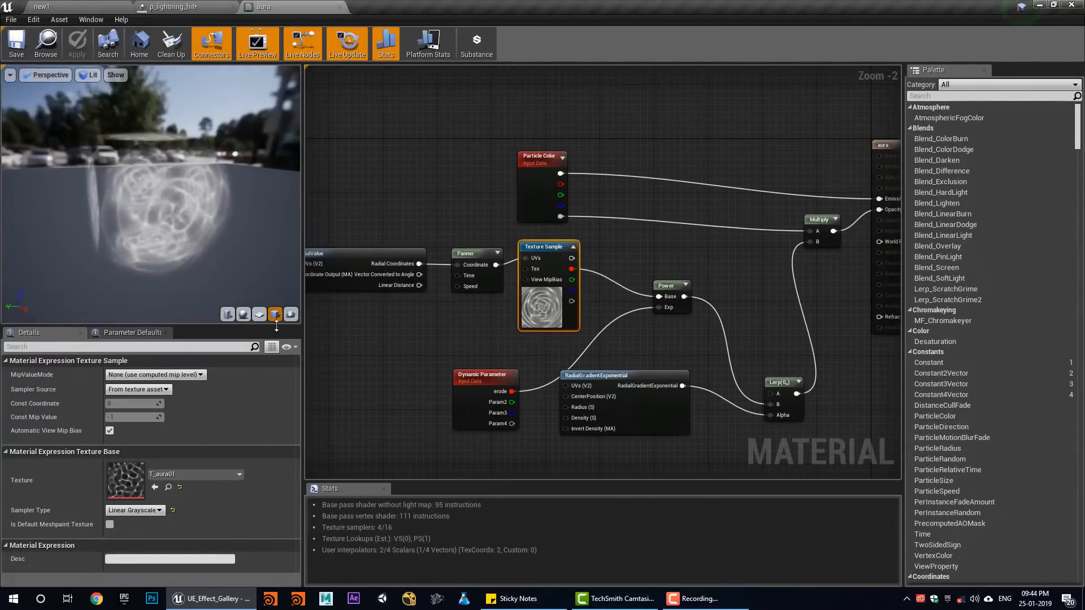
{"action": "left_click", "coordinate": [261, 315]}
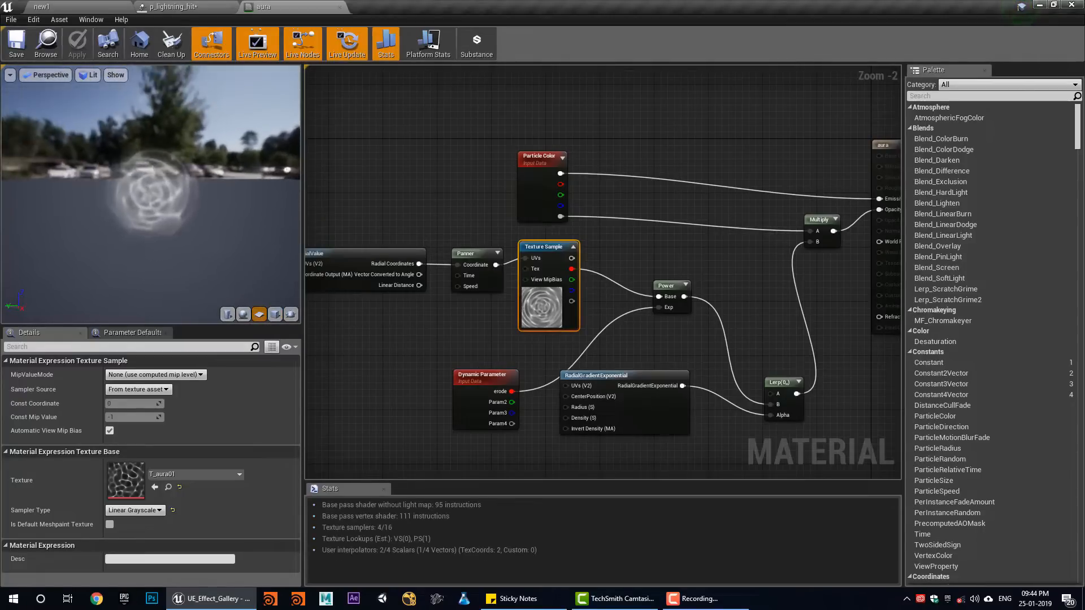
Examine the Panner node's speed in the aura material, and close the material without applying changes
{"action": "left_click_drag", "start_coordinate": [467, 254], "coordinate": [460, 252]}
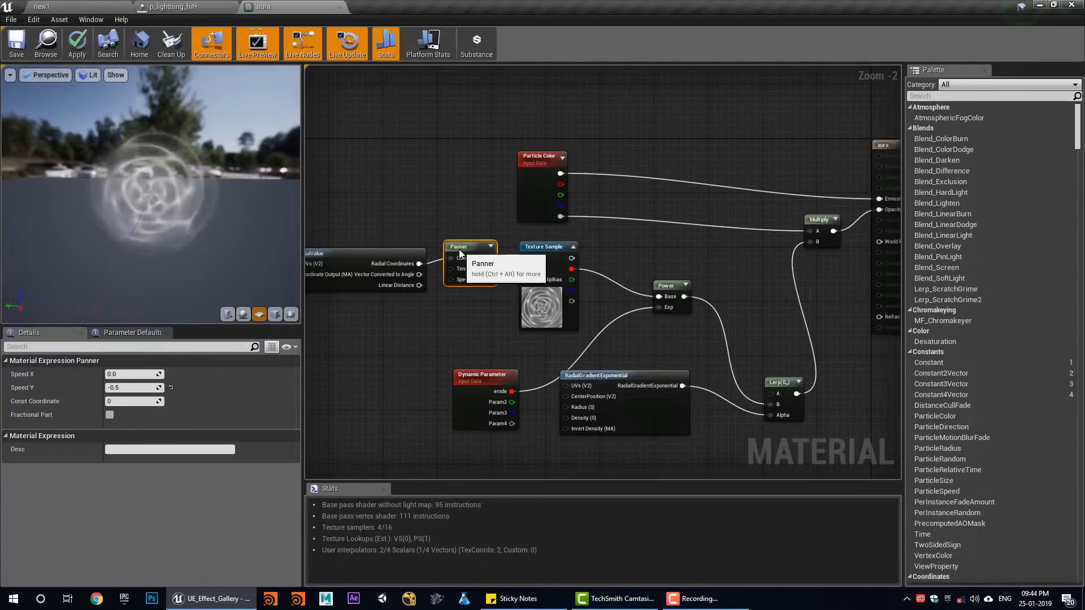
{"action": "right_click_drag", "start_coordinate": [444, 312], "coordinate": [336, 289]}
{"action": "middle_click", "coordinate": [292, 3]}
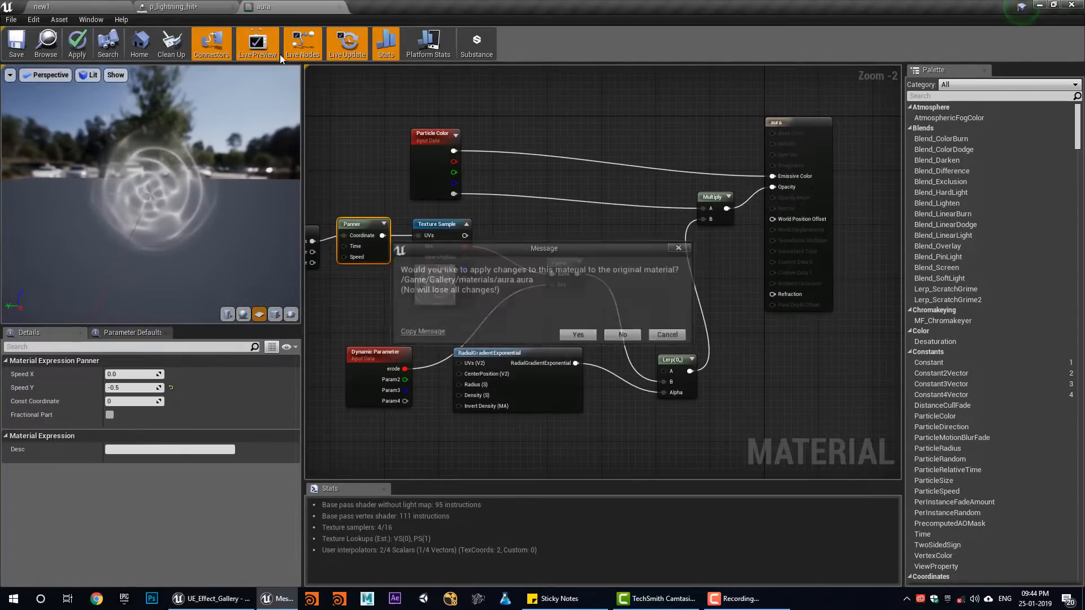
{"action": "left_click", "coordinate": [622, 336]}
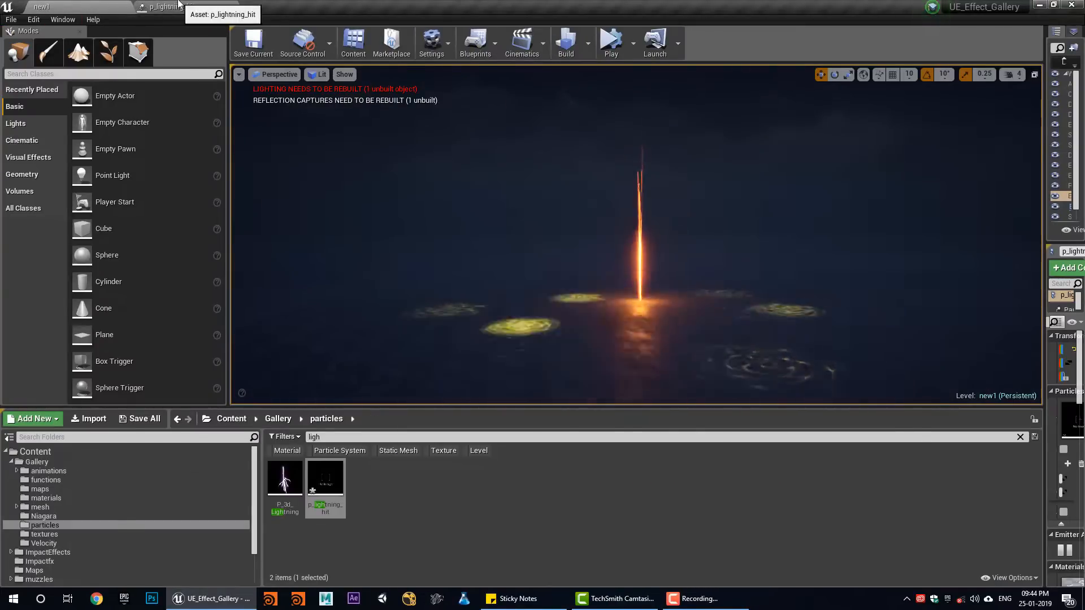
Examine the ground_aura emitter's Size By Life module and compare it with the auras in the new1 level
{"action": "left_click", "coordinate": [175, 6]}
{"action": "left_click", "coordinate": [915, 230]}
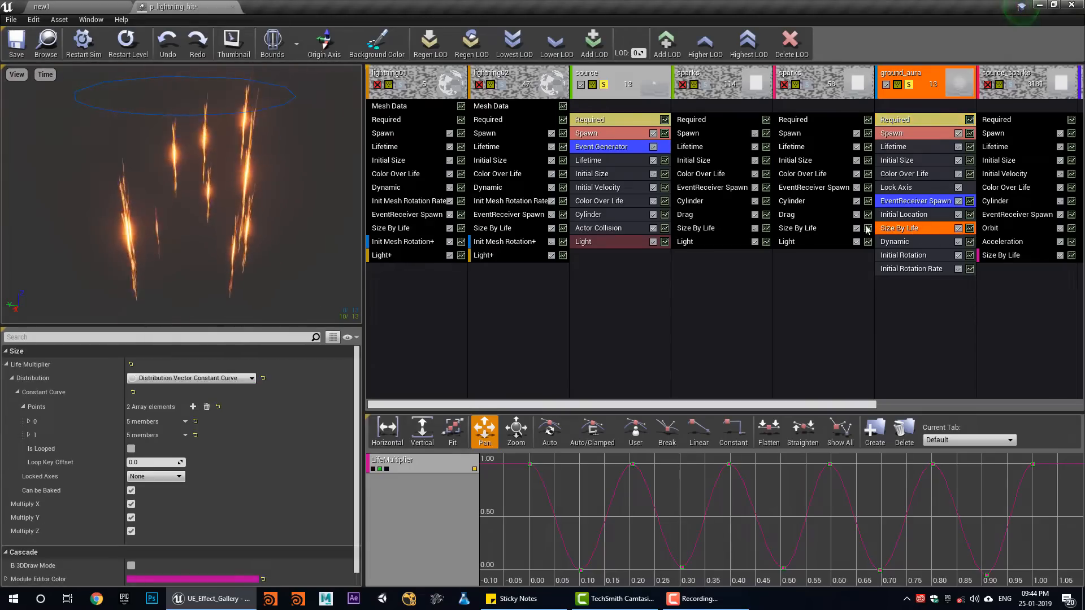
{"action": "left_click", "coordinate": [79, 6]}
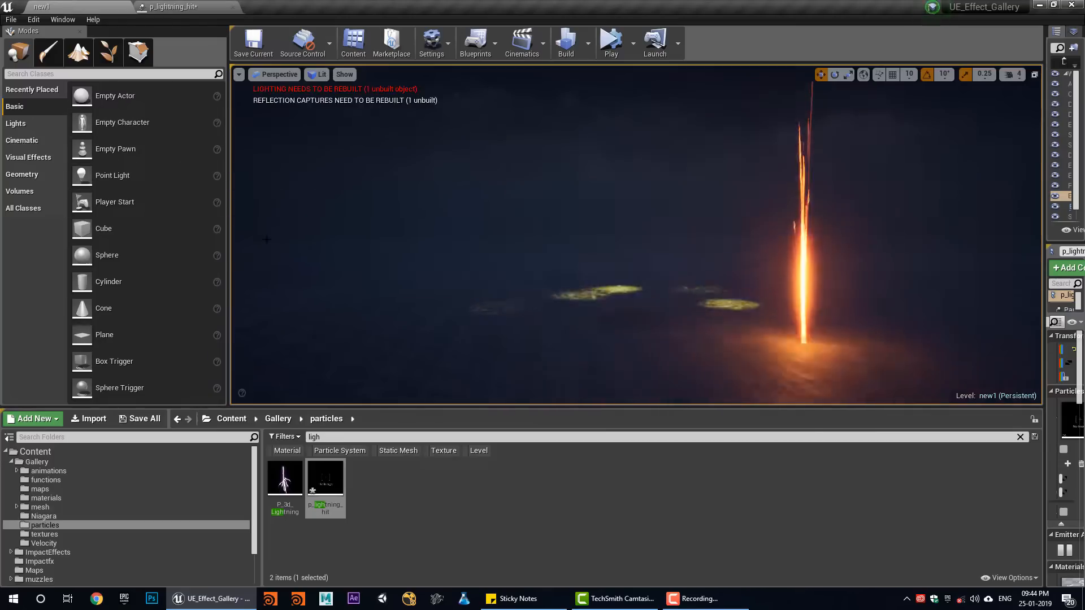
{"action": "left_click", "coordinate": [201, 5]}
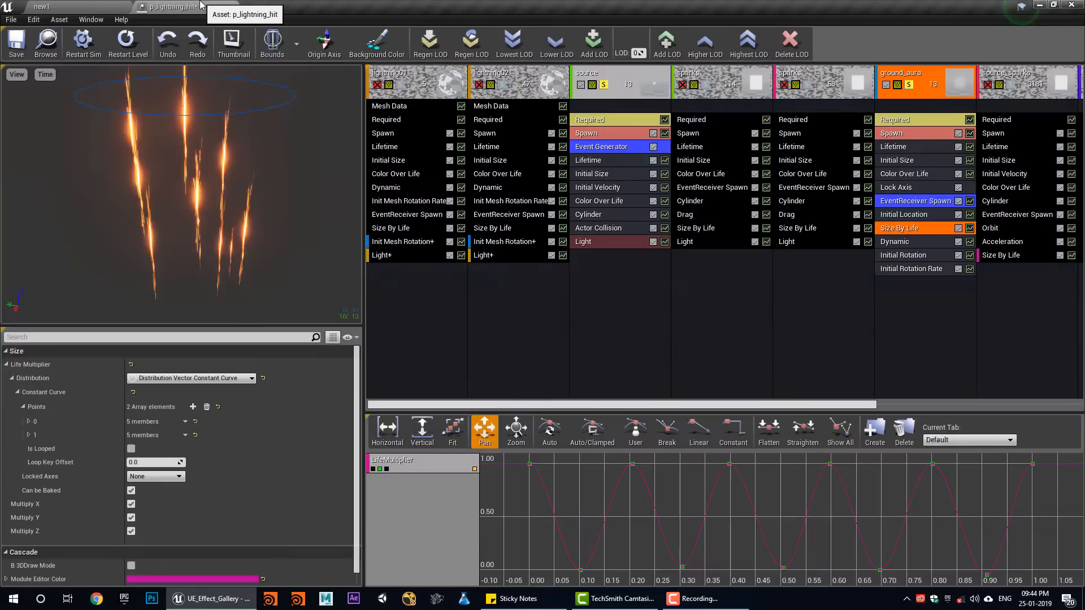
Switch solo from ground_aura to the first source_sparks emitter, restart the level's effect, and check it in the new1 level
{"action": "left_click", "coordinate": [909, 91]}
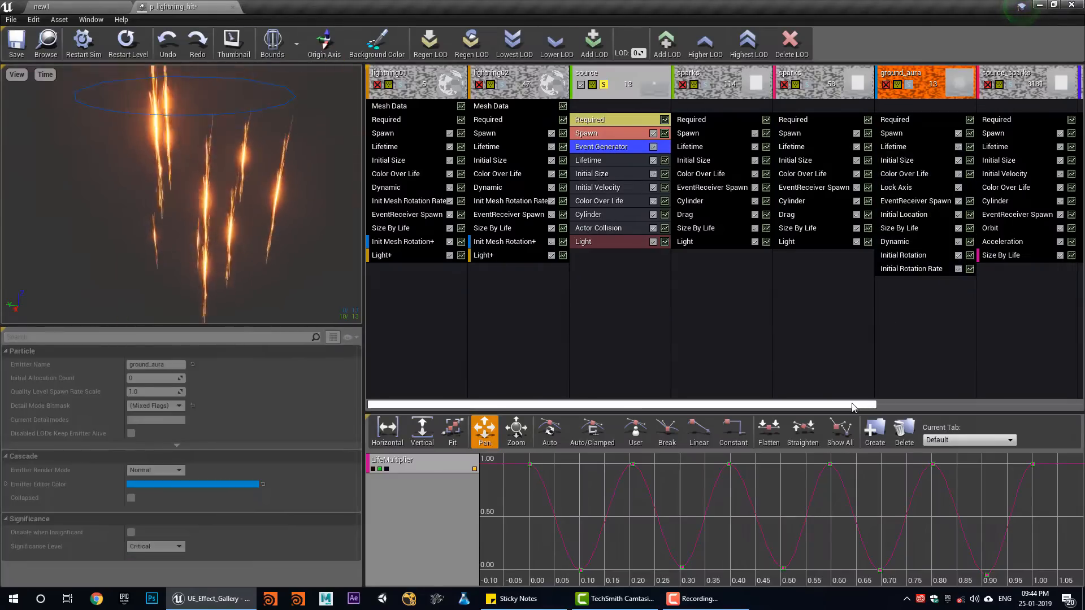
{"action": "left_click_drag", "start_coordinate": [854, 404], "coordinate": [996, 405]}
{"action": "left_click", "coordinate": [804, 92]}
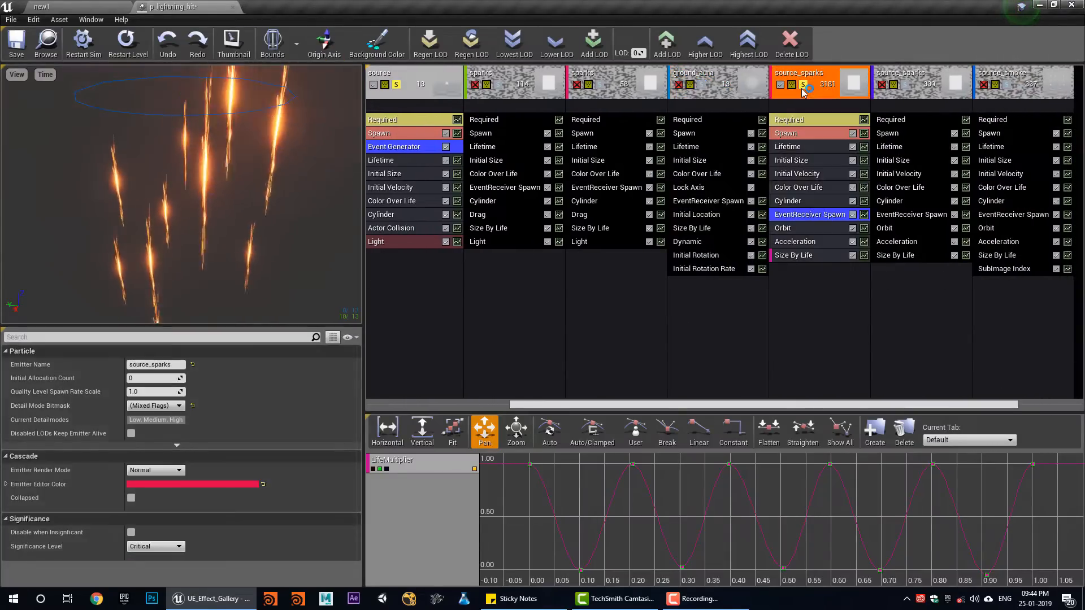
{"action": "left_click", "coordinate": [77, 5]}
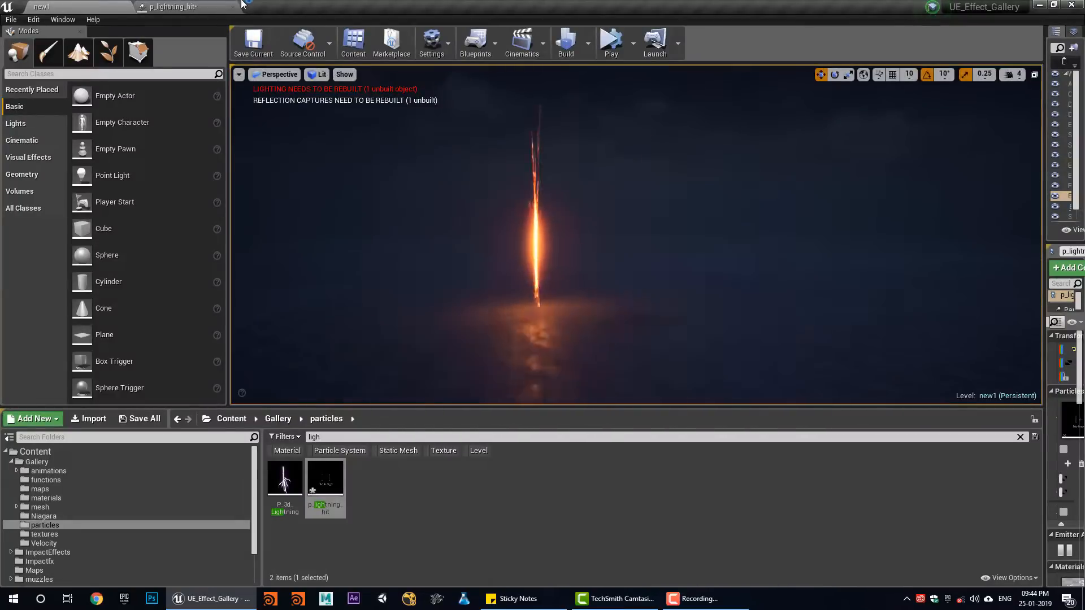
{"action": "left_click", "coordinate": [172, 8]}
{"action": "left_click", "coordinate": [127, 44]}
{"action": "left_click", "coordinate": [41, 6]}
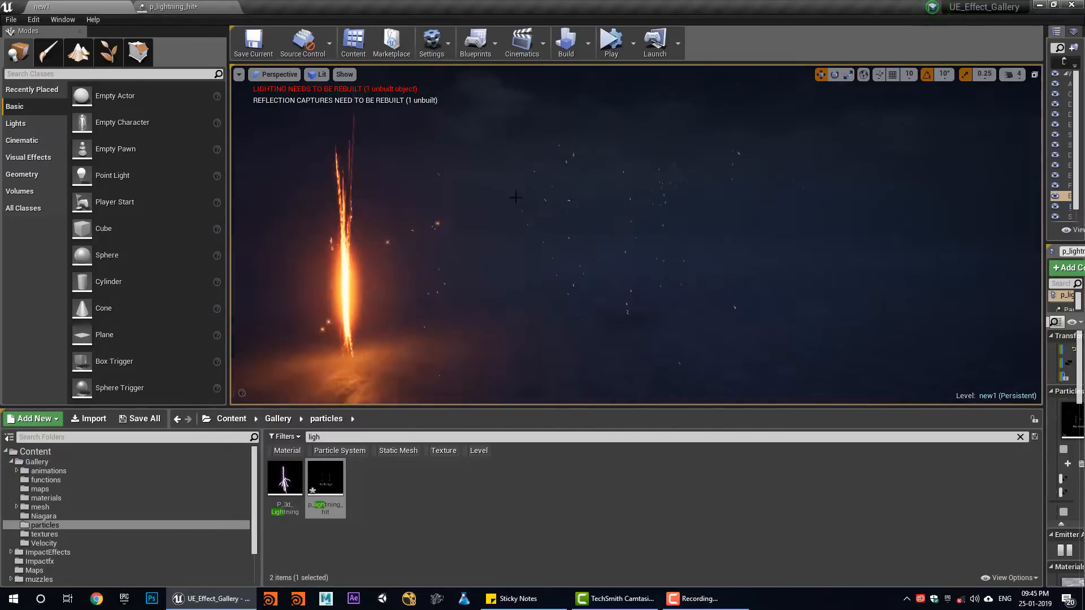
Examine the first source_sparks emitter's Cylinder and Orbit modules and compare them with the spark motion in the new1 level
{"action": "left_click", "coordinate": [227, 4]}
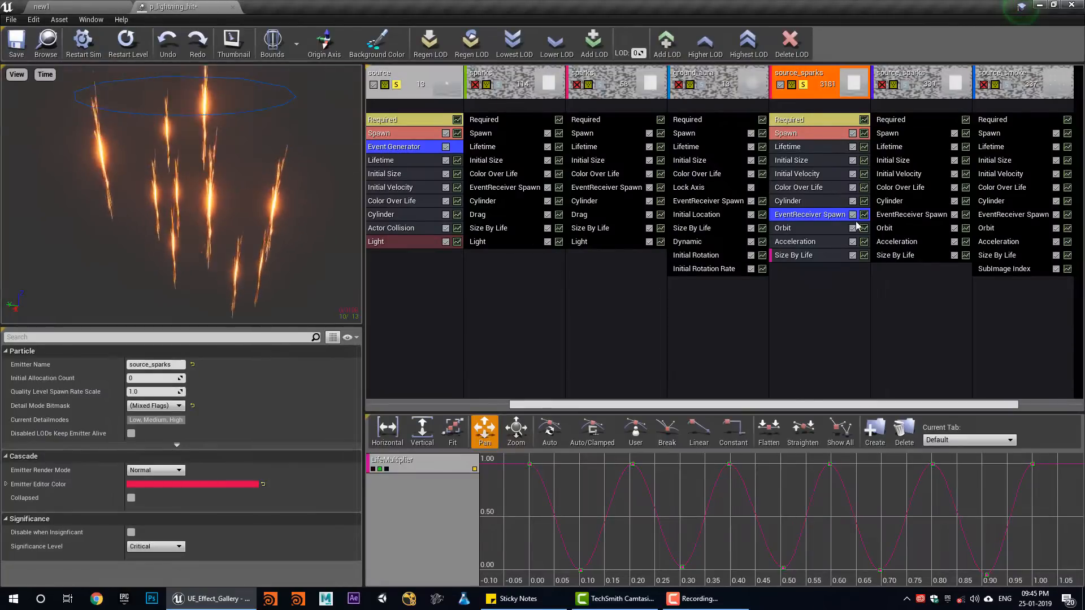
{"action": "left_click", "coordinate": [791, 201]}
{"action": "scroll", "coordinate": [132, 562], "scroll_direction": "down", "scroll_amount": 10}
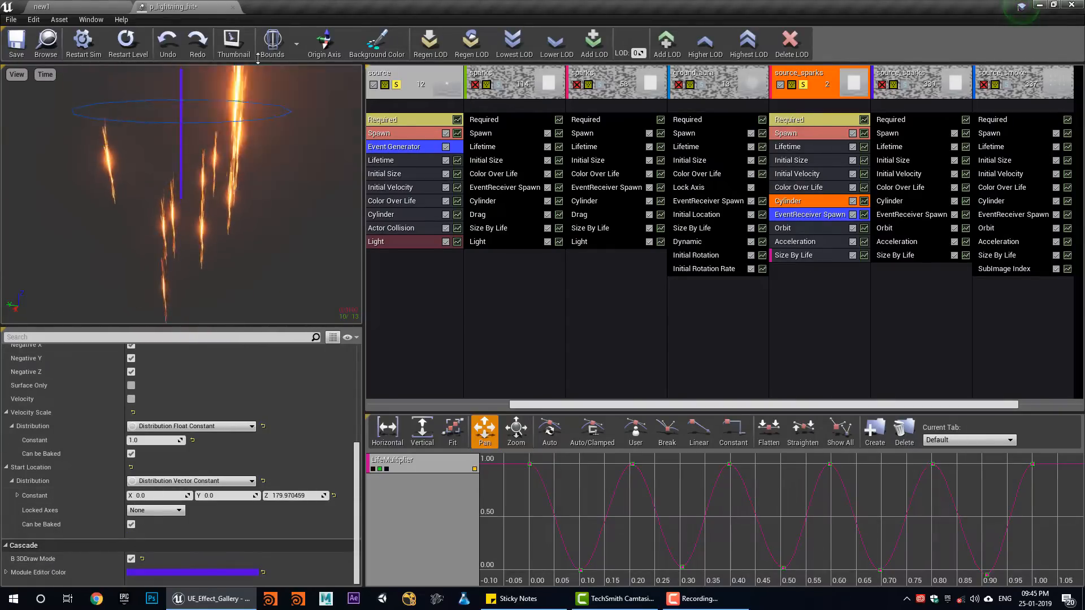
{"action": "left_click", "coordinate": [814, 230]}
{"action": "left_click", "coordinate": [62, 7]}
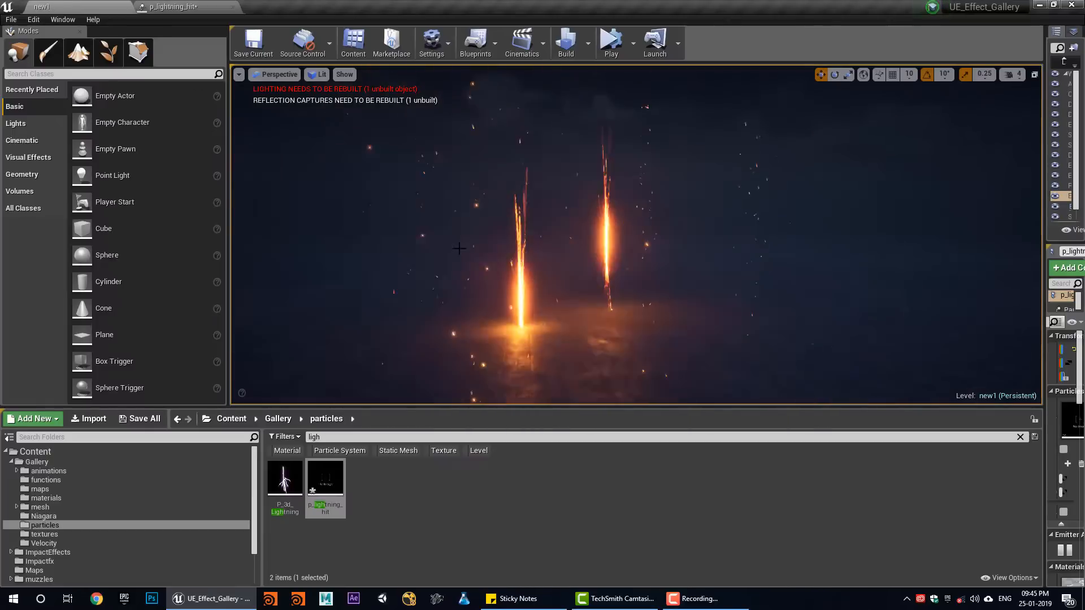
{"action": "left_click", "coordinate": [213, 4]}
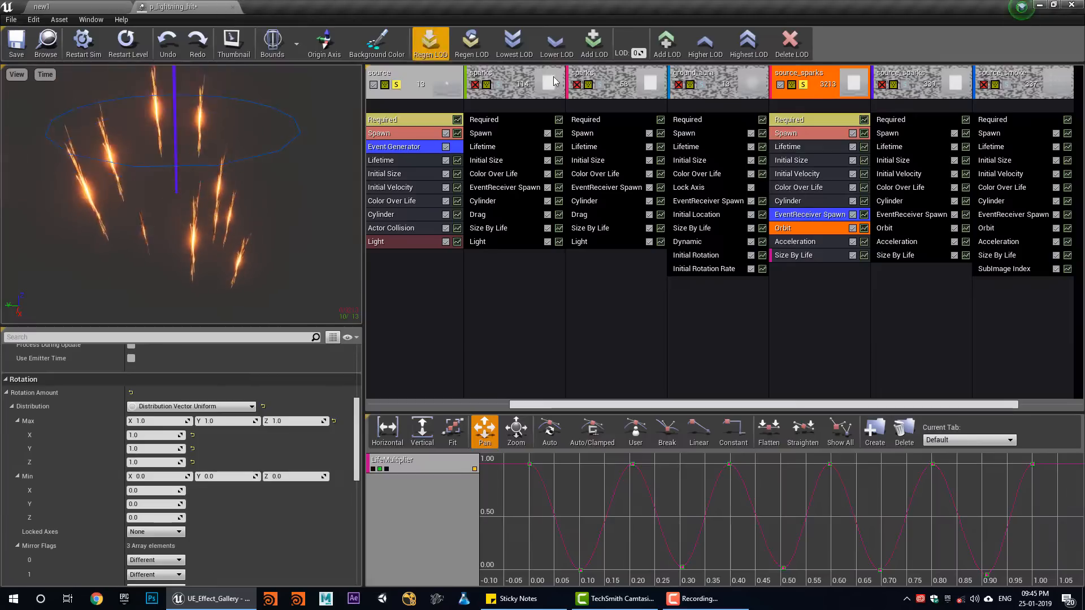
Switch solo from the first to the second source_sparks emitter, checking the sparks in the new1 level before and after
{"action": "left_click", "coordinate": [906, 89]}
{"action": "left_click", "coordinate": [68, 5]}
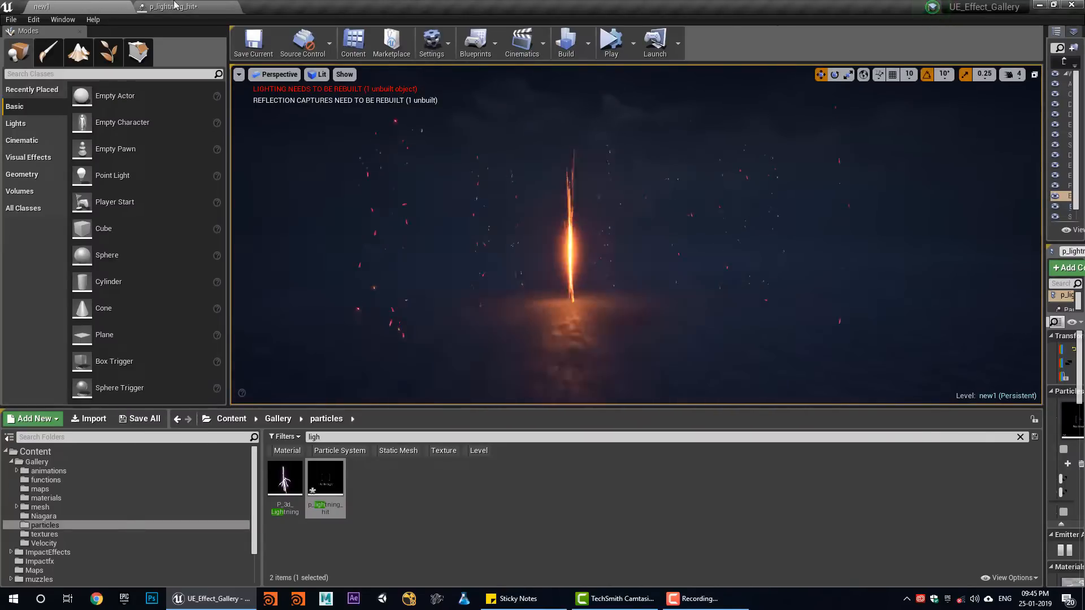
{"action": "left_click", "coordinate": [208, 7]}
{"action": "left_click", "coordinate": [803, 85]}
{"action": "left_click", "coordinate": [63, 6]}
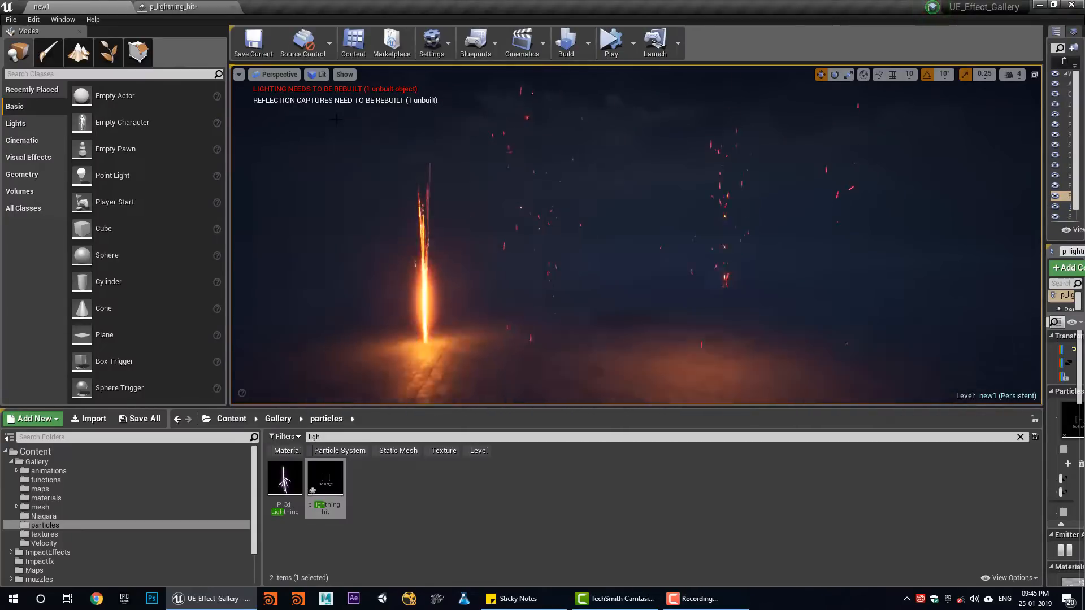
Switch solo from the second source_sparks emitter to the source_smoke emitter and check it in the new1 level
{"action": "left_click", "coordinate": [226, 6]}
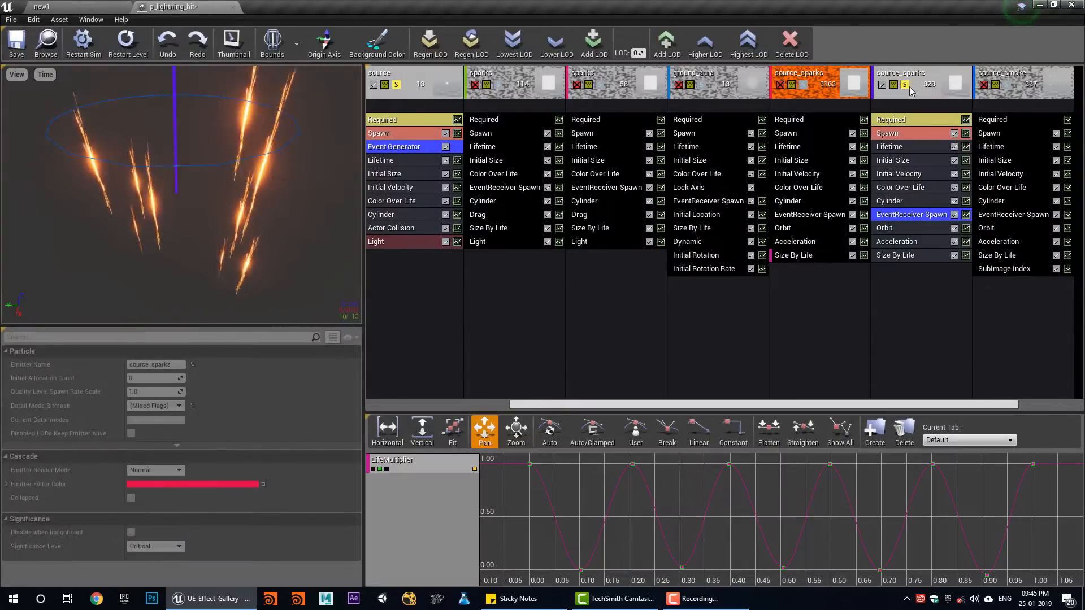
{"action": "left_click", "coordinate": [911, 90]}
{"action": "left_click_drag", "start_coordinate": [905, 406], "coordinate": [1005, 409]}
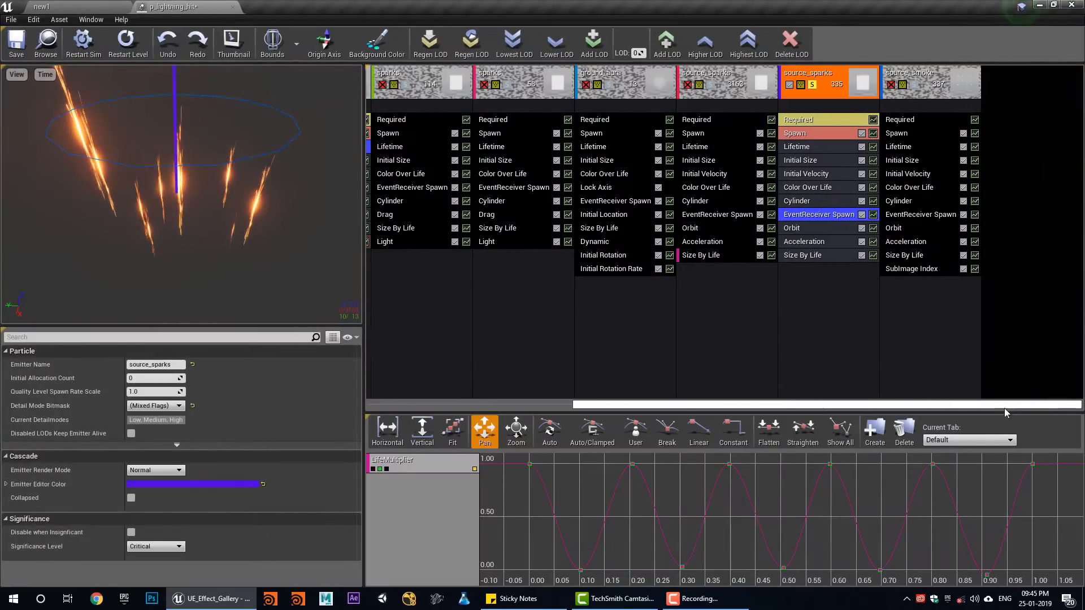
{"action": "left_click", "coordinate": [812, 85]}
{"action": "left_click", "coordinate": [913, 87]}
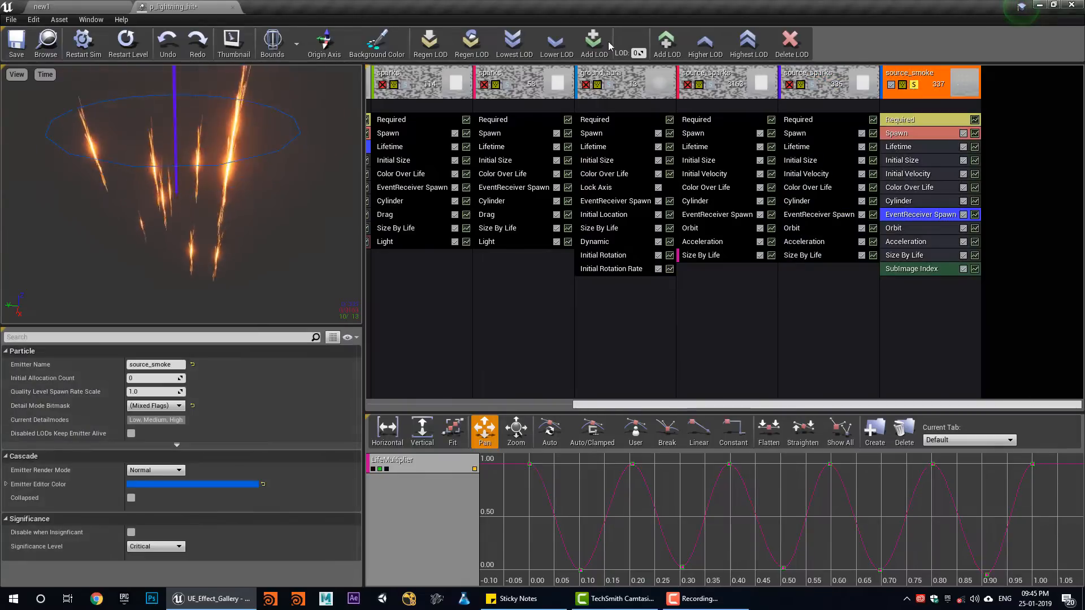
{"action": "left_click", "coordinate": [48, 6]}
{"action": "left_click", "coordinate": [180, 7]}
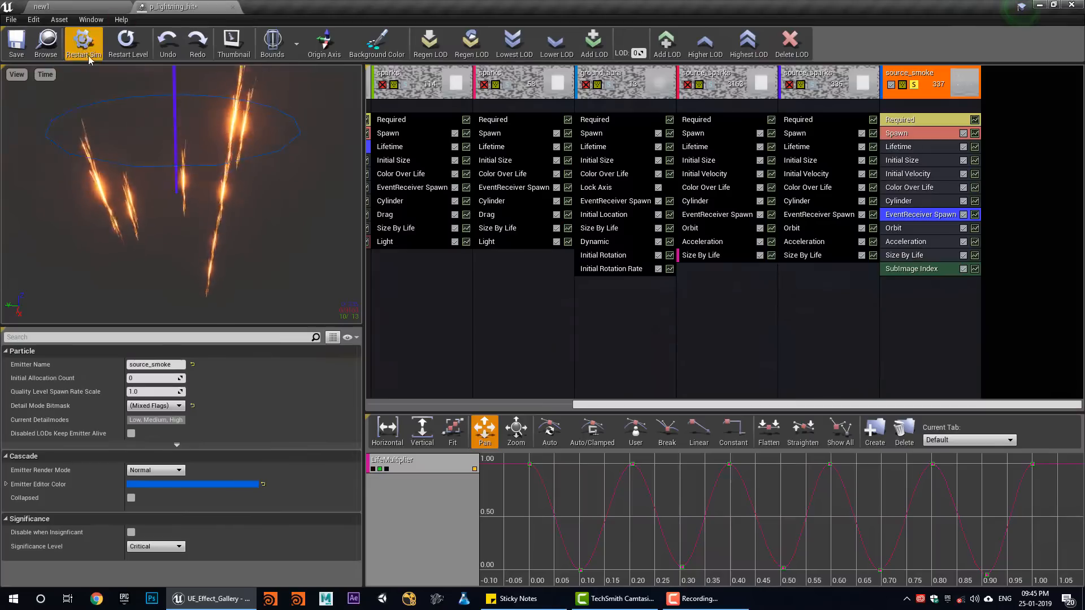
Check the soloed source_smoke emitter in the new1 level and return to the p_lightning_hit editor
{"action": "left_click", "coordinate": [86, 5]}
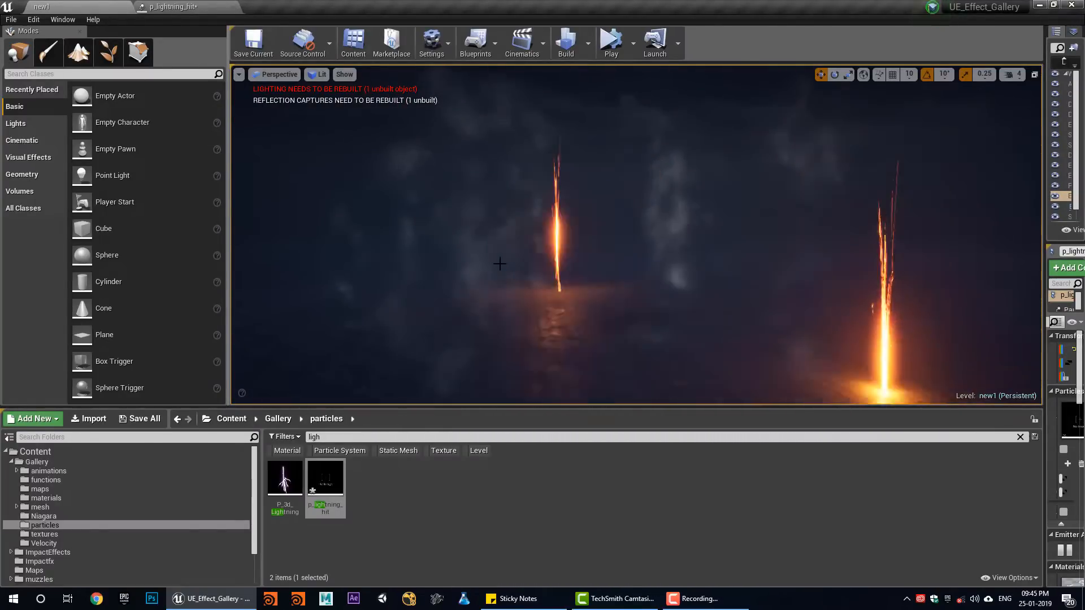
{"action": "left_click", "coordinate": [205, 6]}
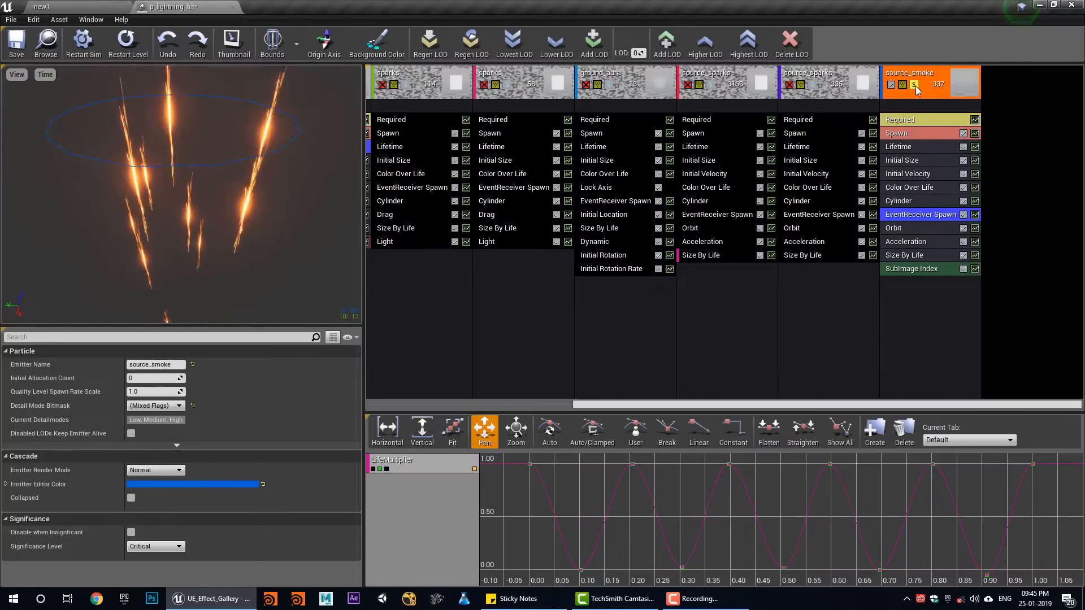
Clear solo from the source_smoke and source emitters so every emitter plays, and restart the effect in the level
{"action": "left_click", "coordinate": [633, 108]}
{"action": "left_click_drag", "start_coordinate": [832, 412], "coordinate": [534, 264]}
{"action": "left_click", "coordinate": [605, 84]}
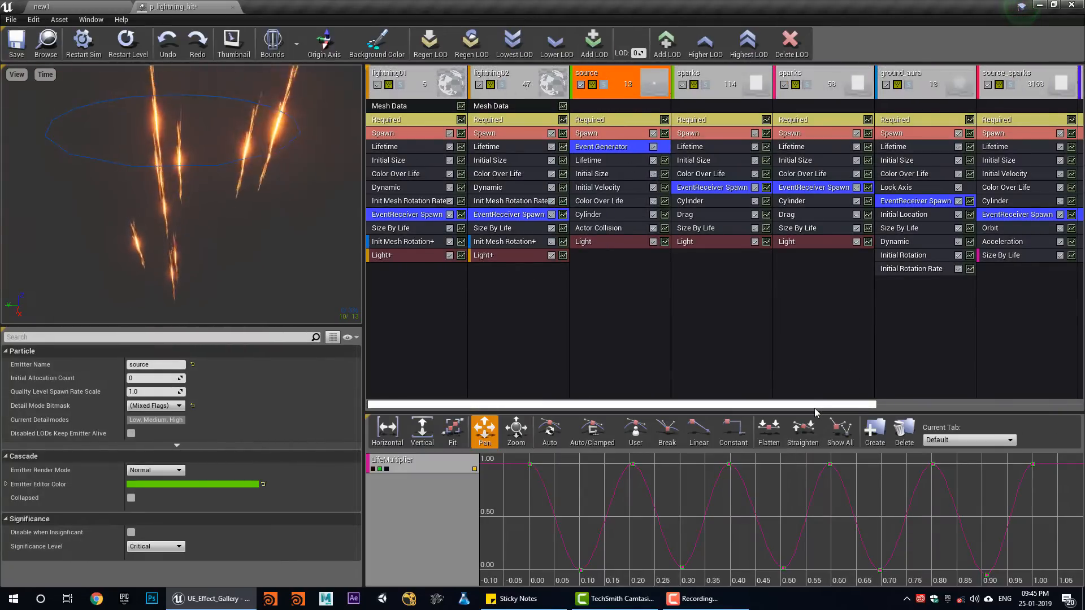
{"action": "scroll", "coordinate": [800, 166], "scroll_direction": "down", "scroll_amount": 3}
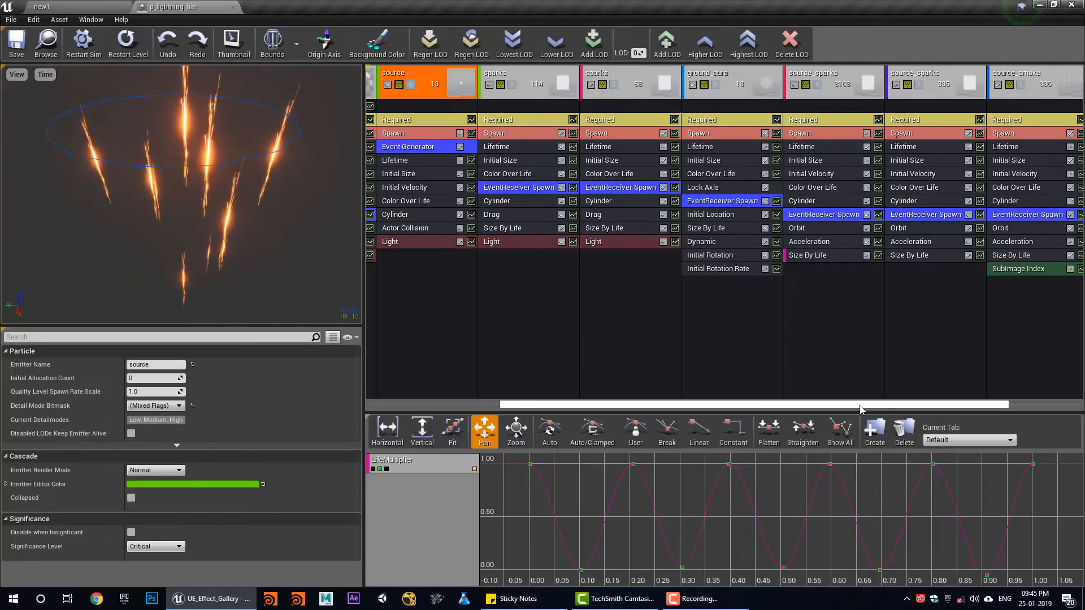
{"action": "scroll", "coordinate": [856, 390], "scroll_direction": "down", "scroll_amount": 2}
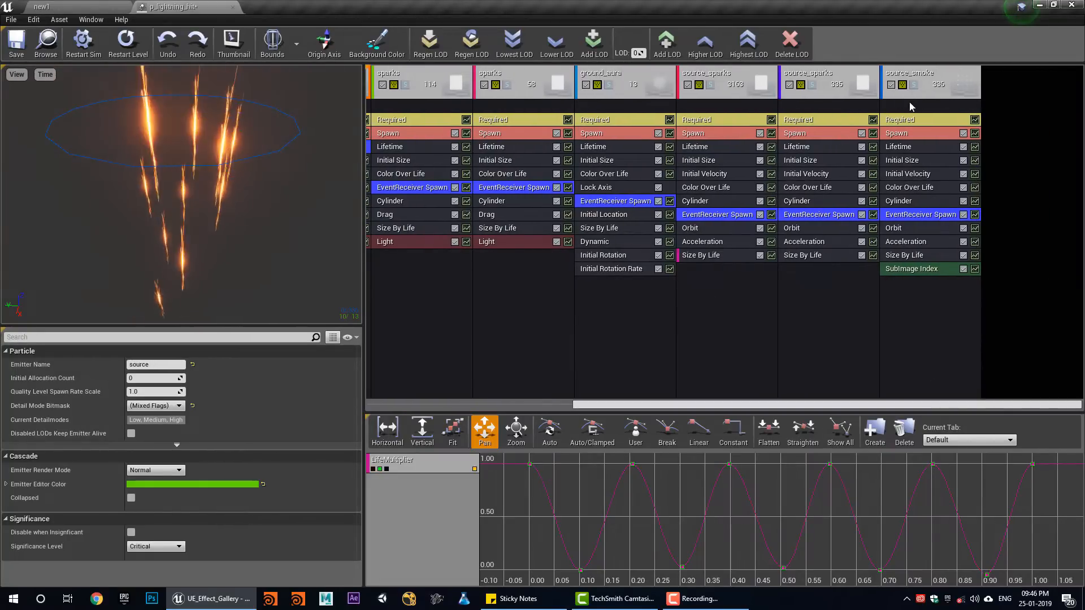
{"action": "left_click", "coordinate": [110, 37]}
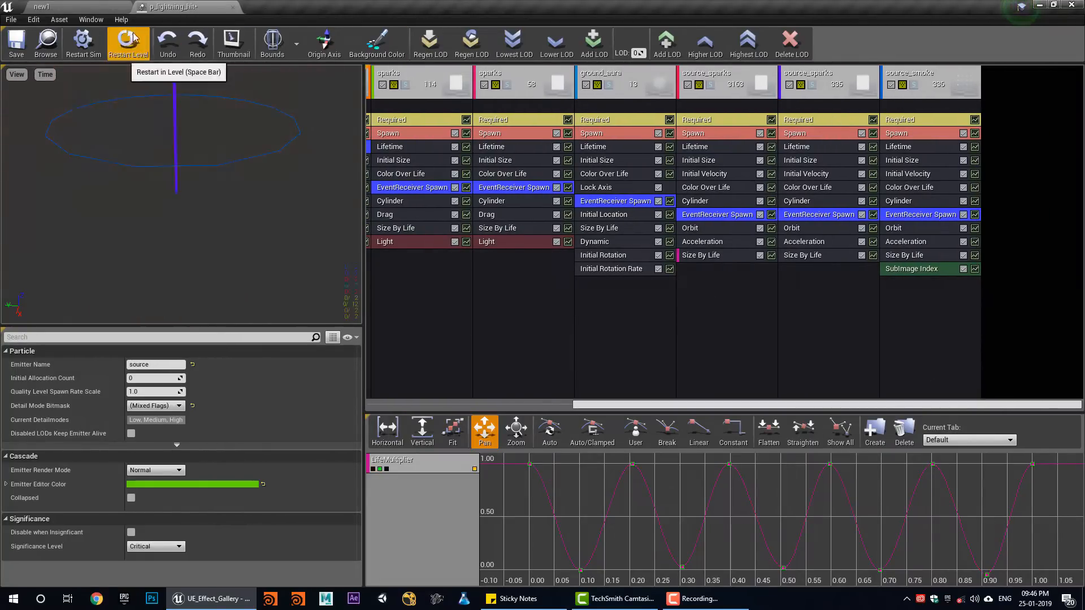
Detach the p_lightning_hit editor into a wide window below the level viewport and solo its source emitter
{"action": "left_click_drag", "start_coordinate": [161, 7], "coordinate": [79, 330]}
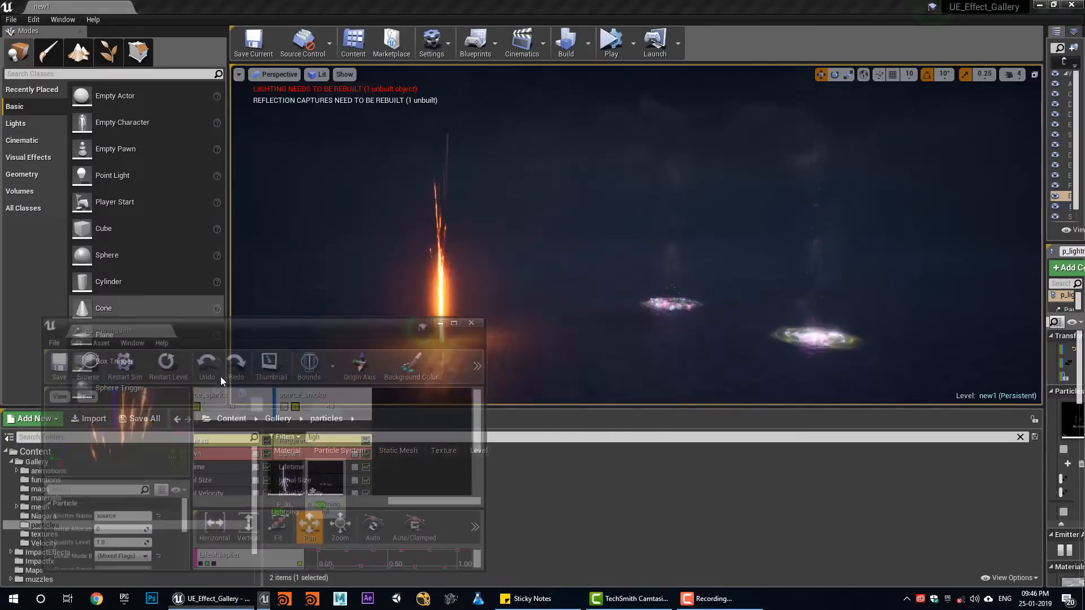
{"action": "left_click_drag", "start_coordinate": [492, 456], "coordinate": [1076, 456]}
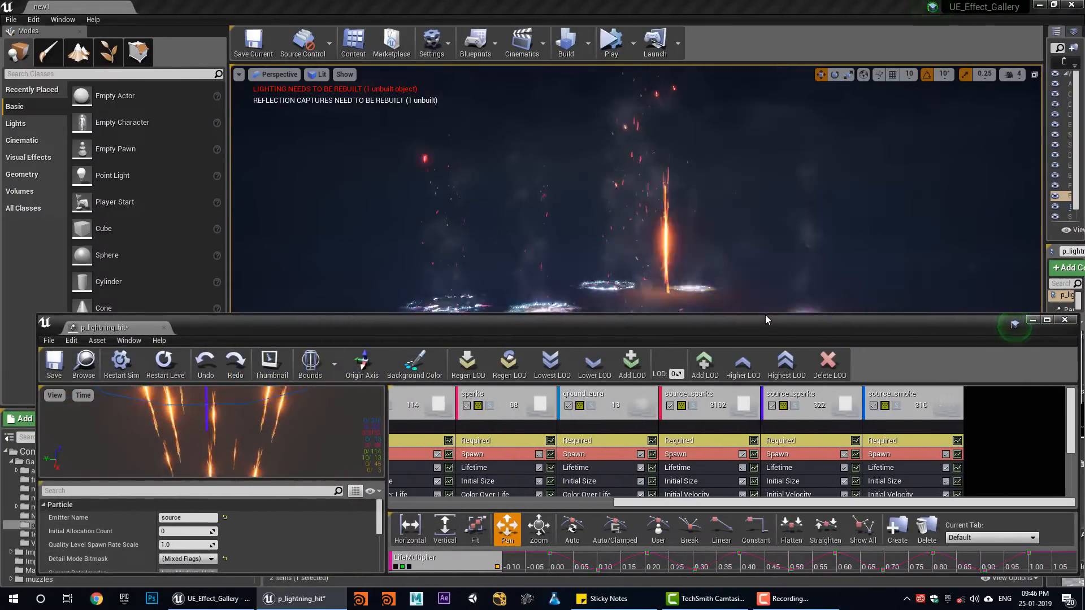
{"action": "left_click_drag", "start_coordinate": [766, 324], "coordinate": [732, 406]}
{"action": "left_click_drag", "start_coordinate": [719, 530], "coordinate": [491, 530]}
{"action": "left_click_drag", "start_coordinate": [1070, 491], "coordinate": [1070, 482]}
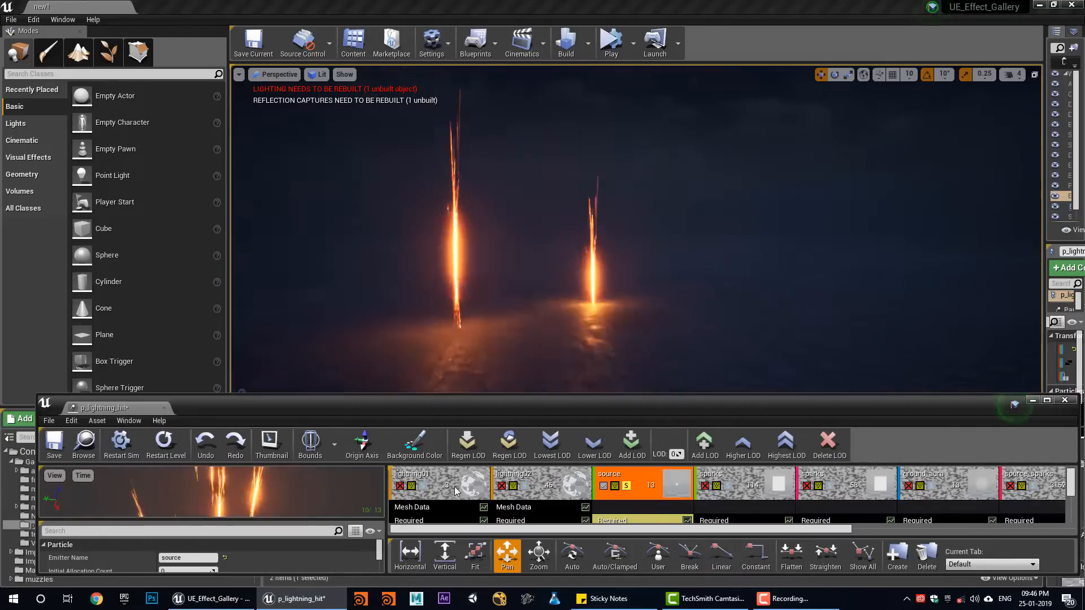
Add lightning01 and lightning02 to the soloed source emitter and restart the effect in the level
{"action": "left_click", "coordinate": [429, 483]}
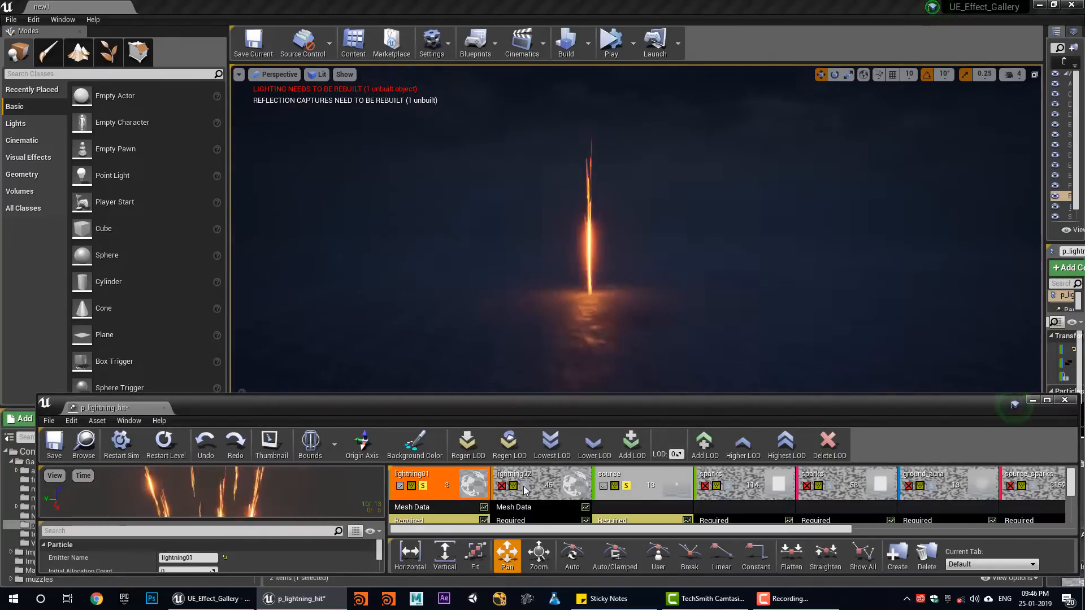
{"action": "left_click", "coordinate": [526, 487]}
{"action": "left_click", "coordinate": [169, 443]}
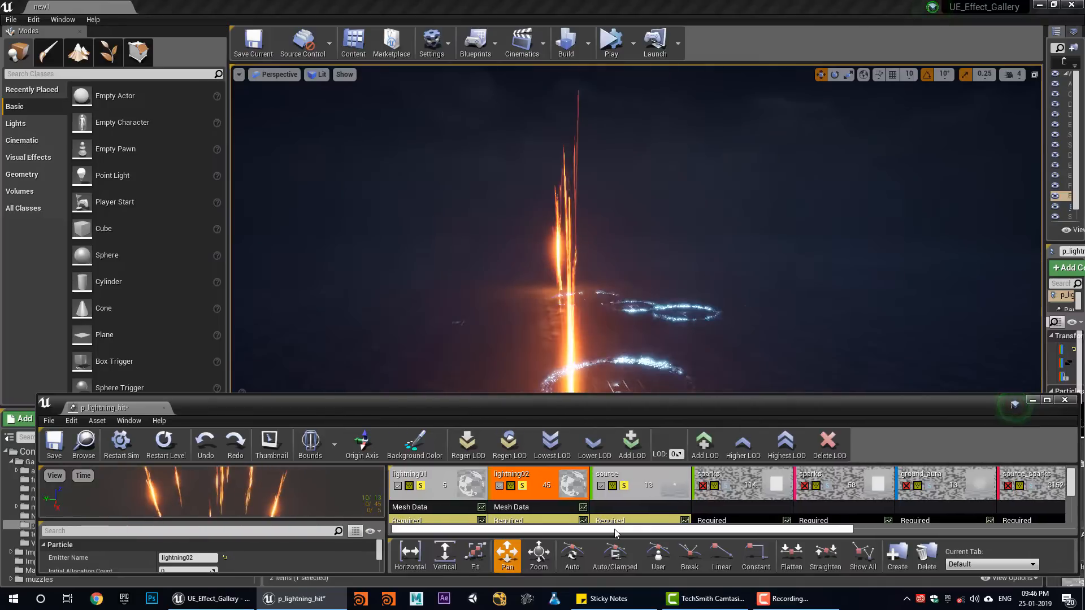
Add both sparks emitters and ground_aura to the solo one by one, restarting the level's effect to check each addition
{"action": "left_click_drag", "start_coordinate": [606, 533], "coordinate": [682, 533]}
{"action": "left_click", "coordinate": [592, 492]}
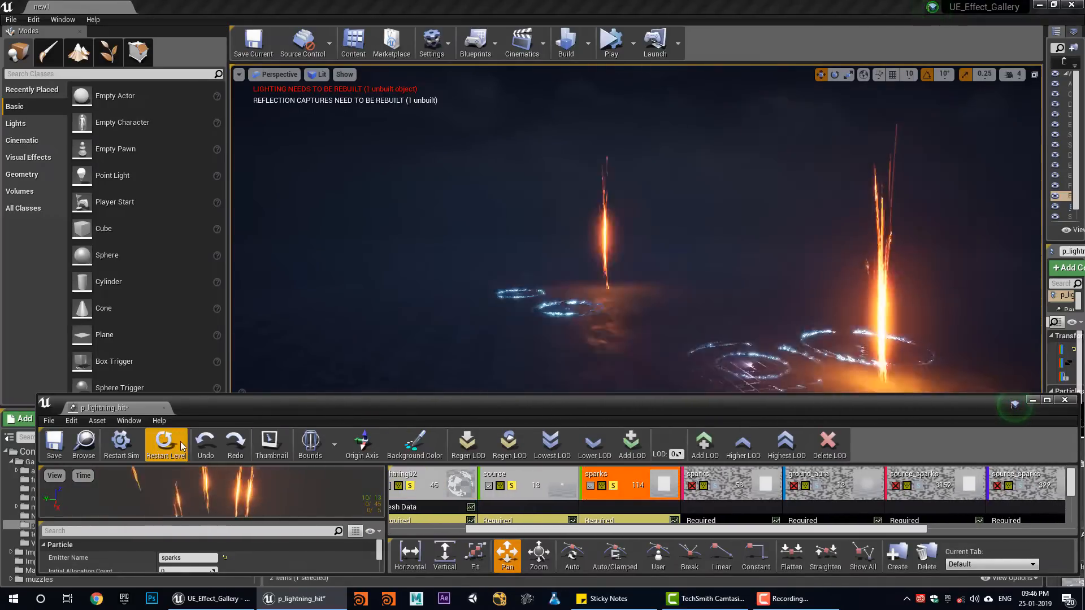
{"action": "left_click", "coordinate": [168, 445]}
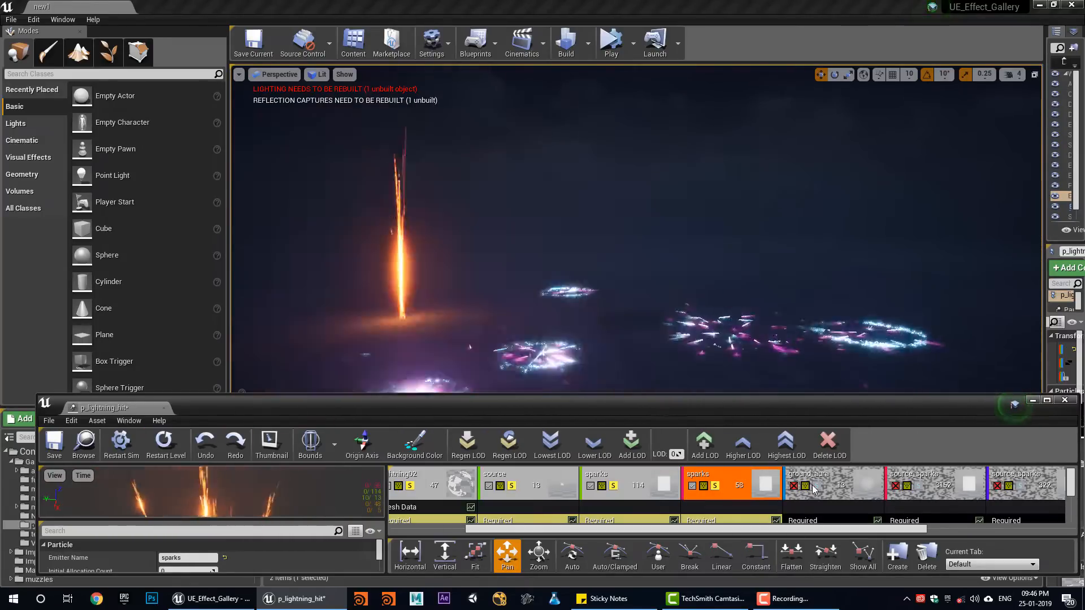
{"action": "left_click", "coordinate": [793, 486]}
{"action": "left_click", "coordinate": [165, 446]}
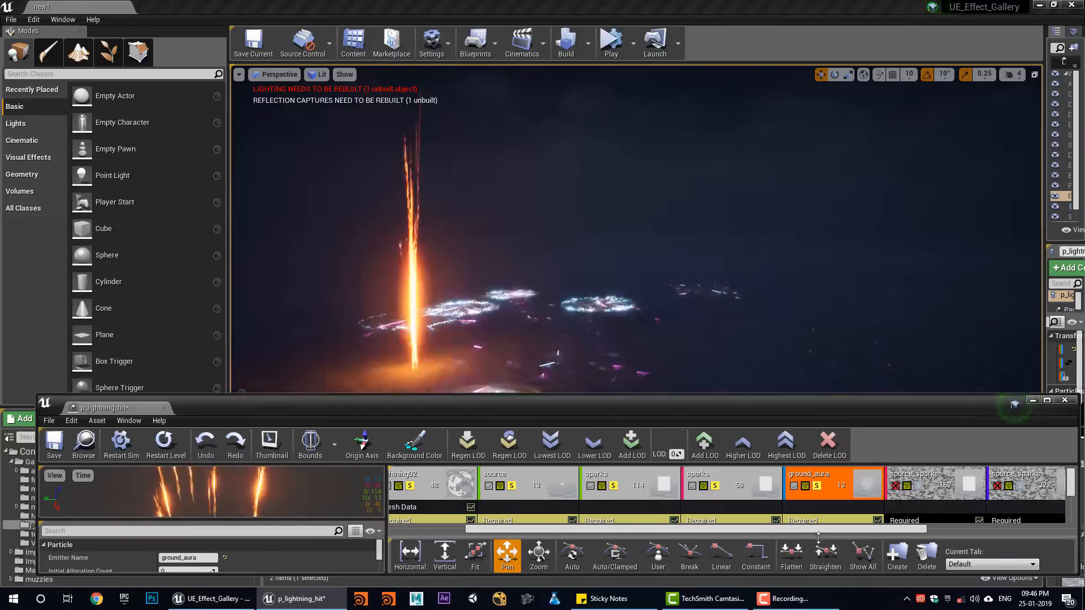
Add both source_sparks emitters and source_smoke to the solo one by one, checking the build-up in the level
{"action": "left_click_drag", "start_coordinate": [827, 530], "coordinate": [872, 530]}
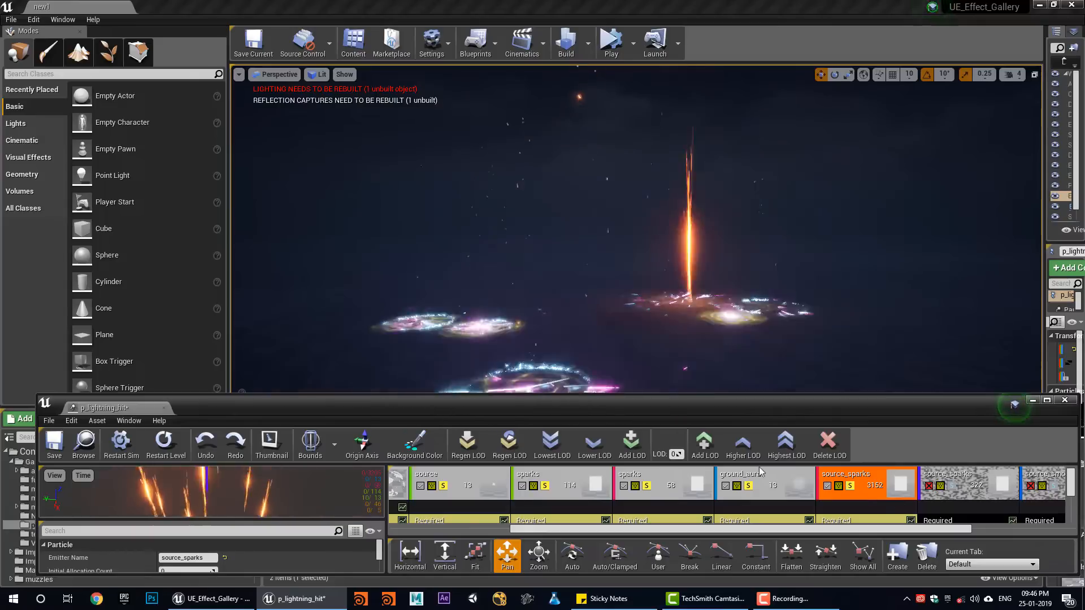
{"action": "left_click_drag", "start_coordinate": [932, 533], "coordinate": [978, 533]}
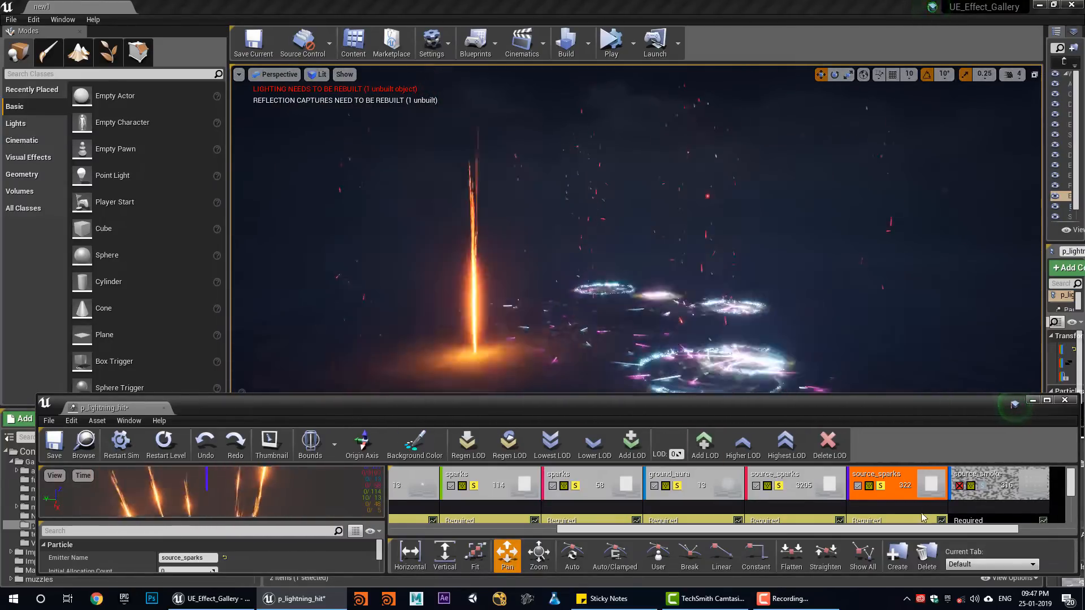
{"action": "left_click_drag", "start_coordinate": [937, 531], "coordinate": [970, 532]}
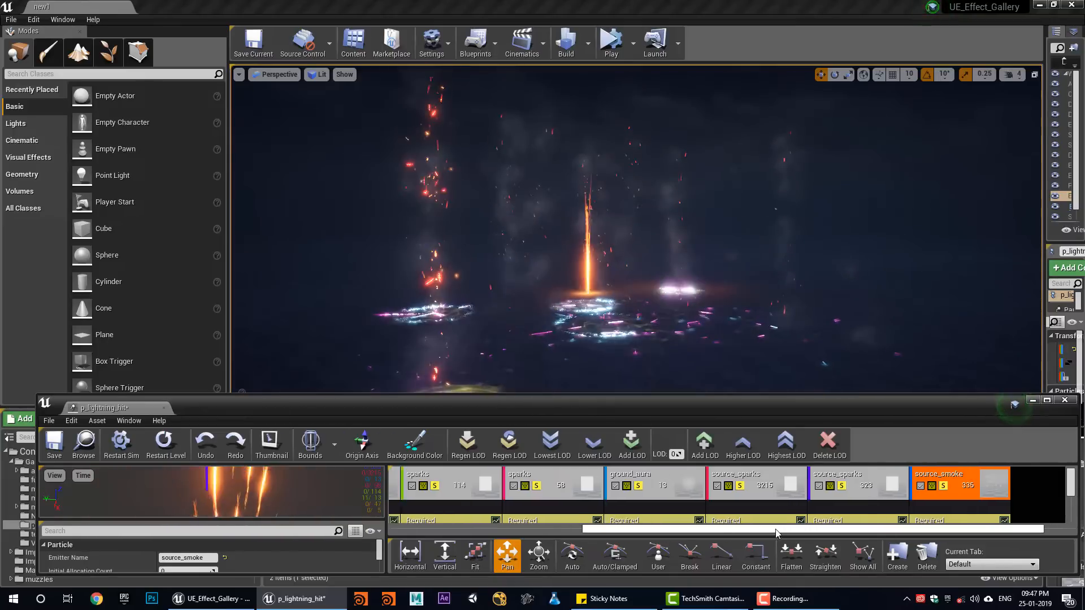
Save p_lightning_hit with all emitter solos cleared and restart the effect in the level
{"action": "left_click_drag", "start_coordinate": [795, 534], "coordinate": [679, 534]}
{"action": "left_click", "coordinate": [55, 447]}
{"action": "left_click", "coordinate": [158, 447]}
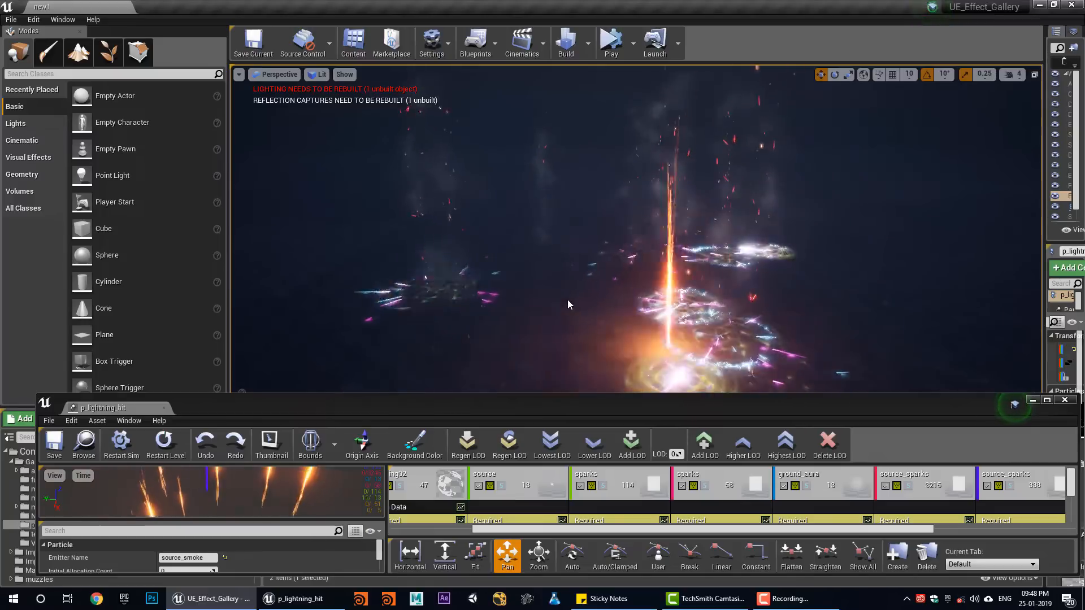
Close the particle editor and examine the complete lightning effect from several angles in a full-screen new1 viewport
{"action": "left_click", "coordinate": [1065, 400]}
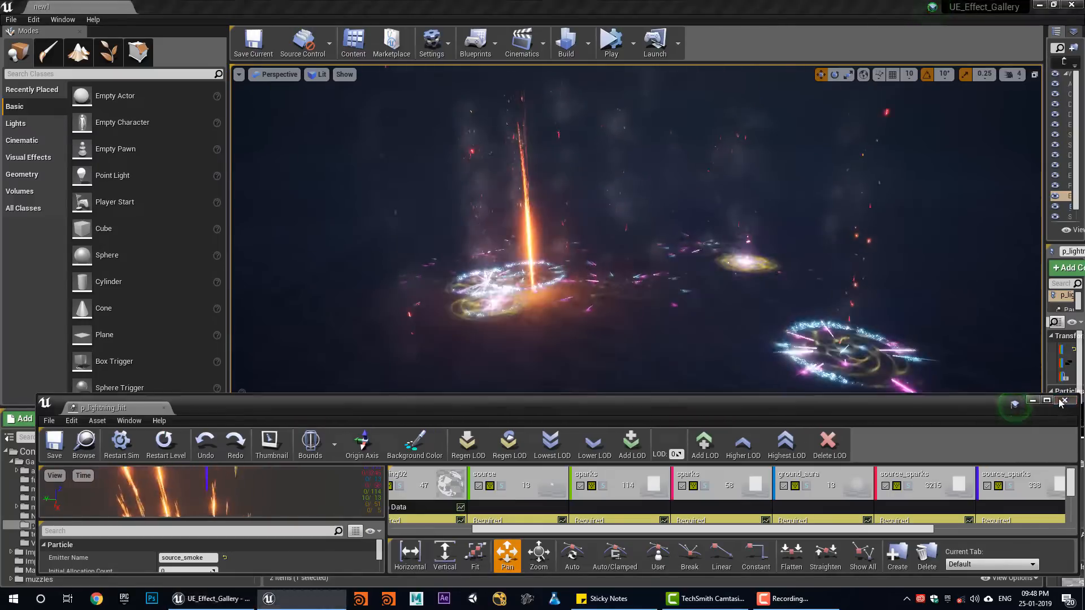
{"action": "key", "text": "F11"}
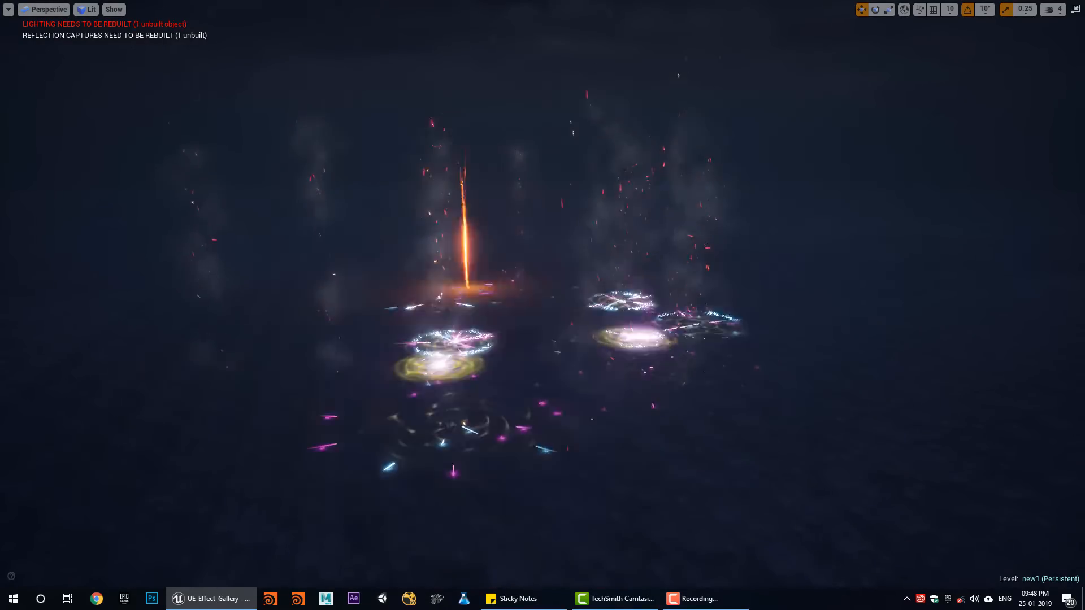
{"action": "left_click_drag", "start_coordinate": [605, 423], "coordinate": [742, 386], "text": "alt"}
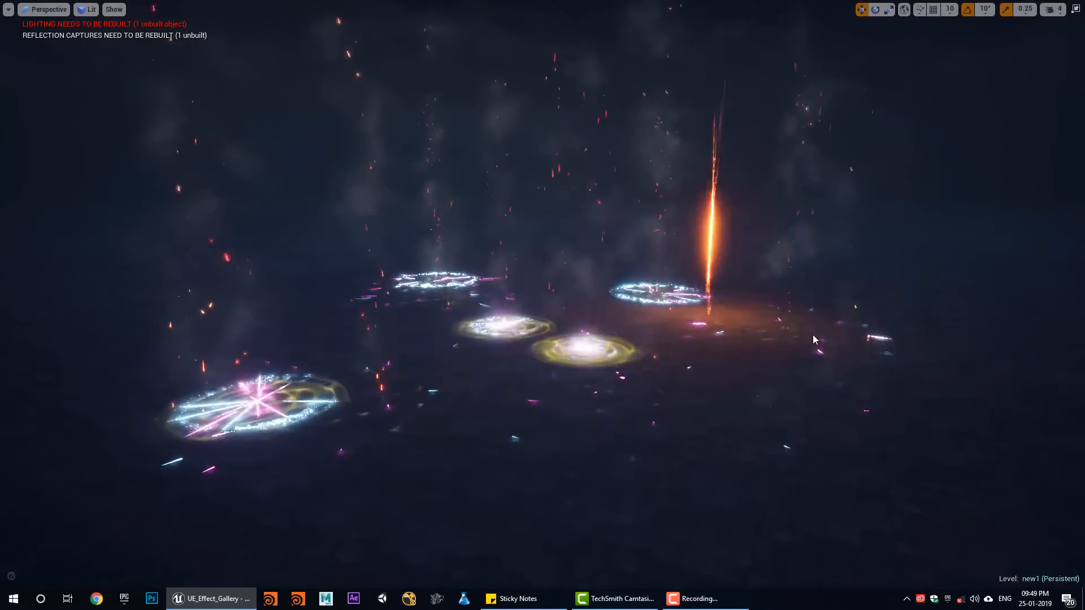
{"action": "mouse_move", "coordinate": [812, 335]}
{"action": "left_mouse_down", "text": "alt"}
{"action": "mouse_move", "coordinate": [757, 327]}
{"action": "mouse_move", "coordinate": [701, 339]}
{"action": "mouse_move", "coordinate": [731, 351]}
{"action": "mouse_move", "coordinate": [831, 334]}
{"action": "mouse_move", "coordinate": [719, 349]}
{"action": "mouse_move", "coordinate": [641, 321]}
{"action": "mouse_move", "coordinate": [674, 325]}
{"action": "mouse_move", "coordinate": [622, 328]}
{"action": "left_mouse_up", "text": "alt"}
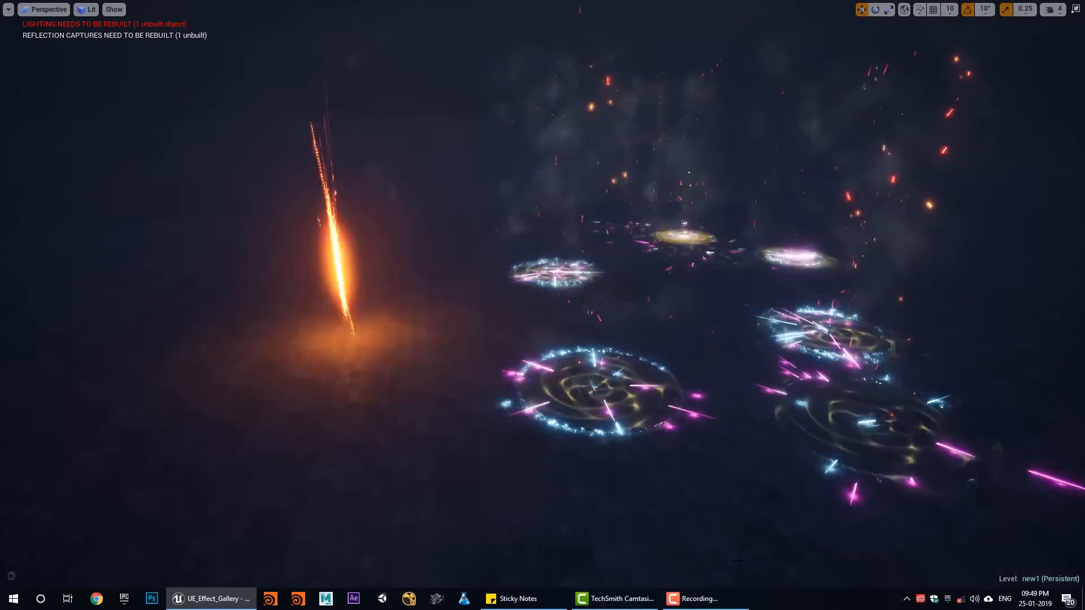
{"action": "left_click", "coordinate": [713, 600]}
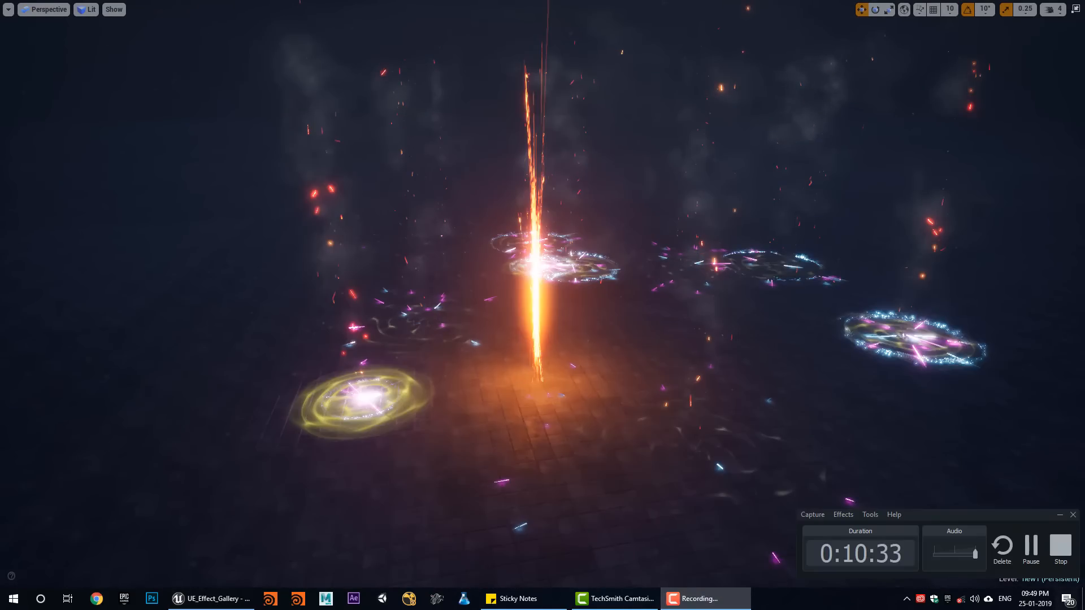